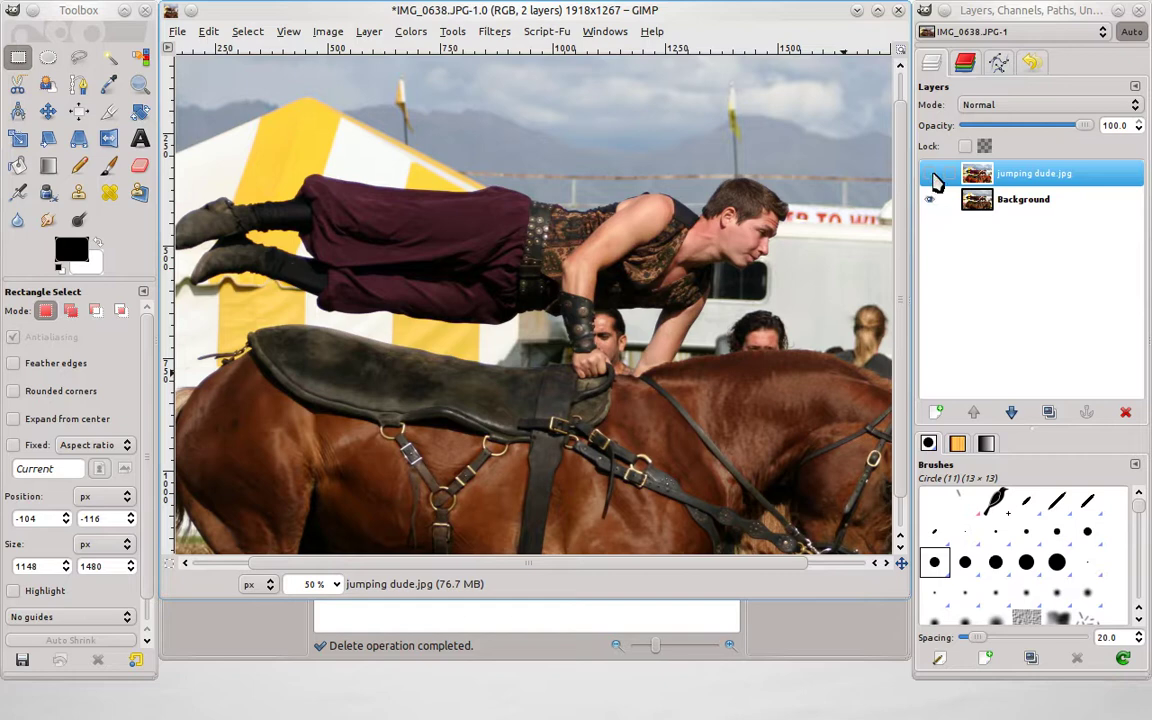
# Delete the tone-mapped jumping dude.jpg layer, leaving only the Background photo.
pyautogui.click(931, 175)
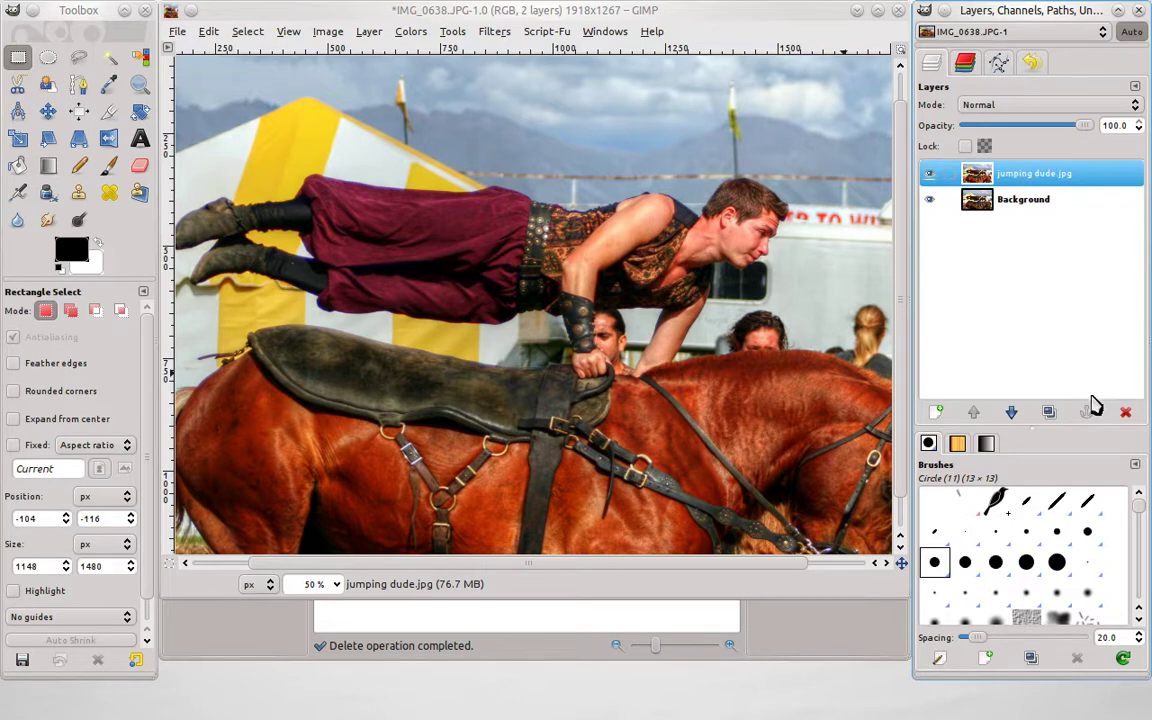
pyautogui.click(1125, 412)
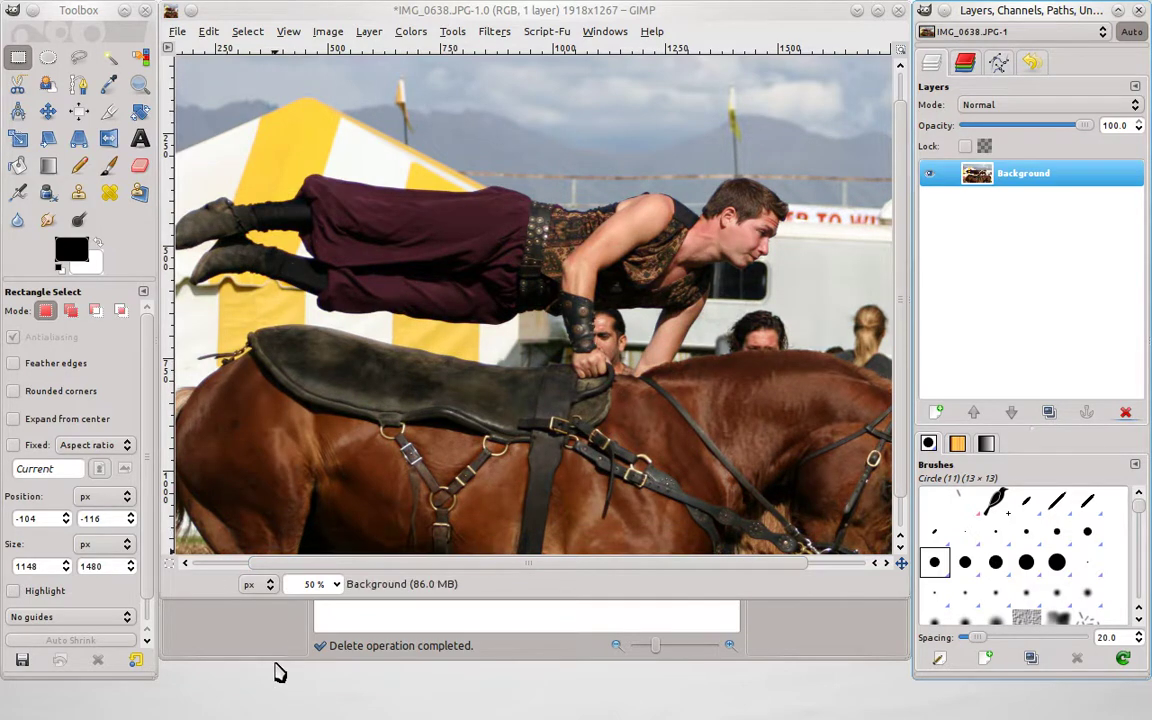
# In Luminance HDR, start a new HDR image from IMG_0638.JPG and advance to its settings.
pyautogui.click(424, 708)
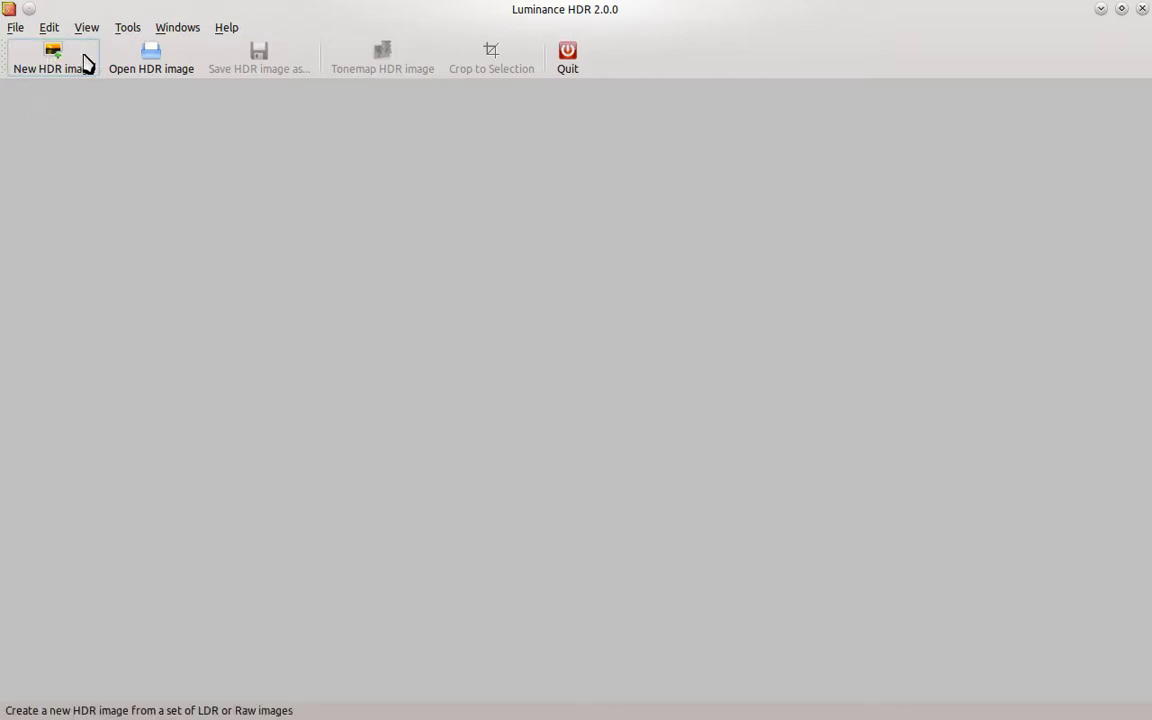
pyautogui.click(85, 63)
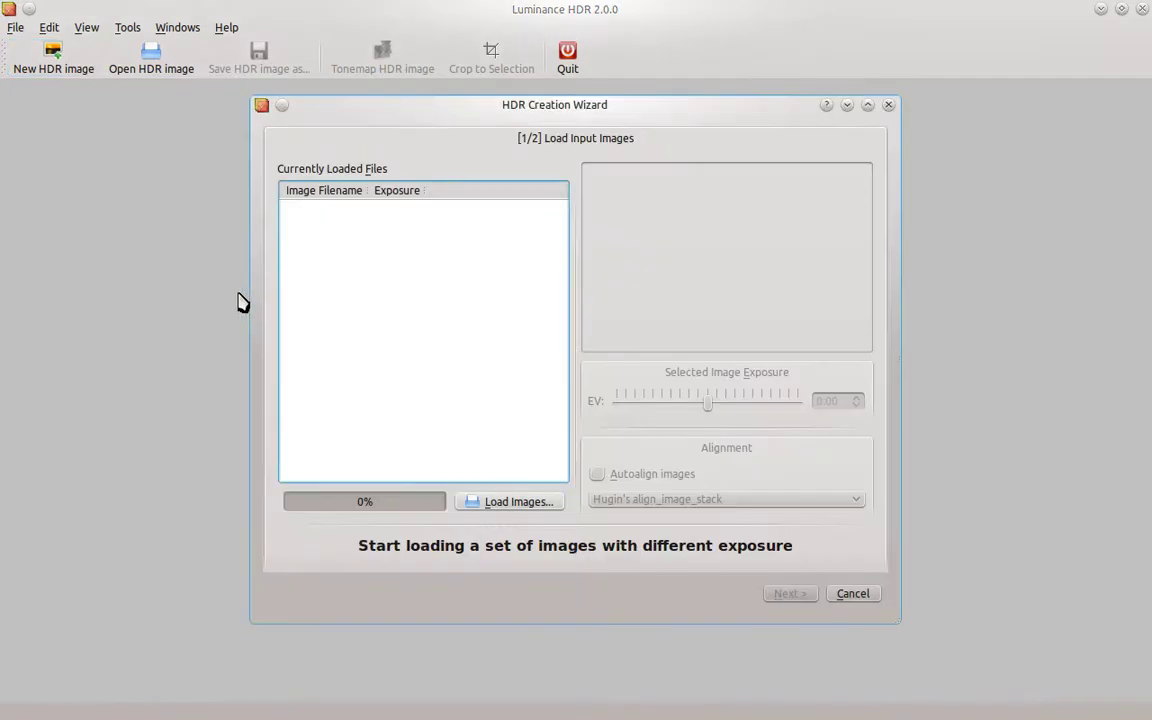
pyautogui.click(526, 508)
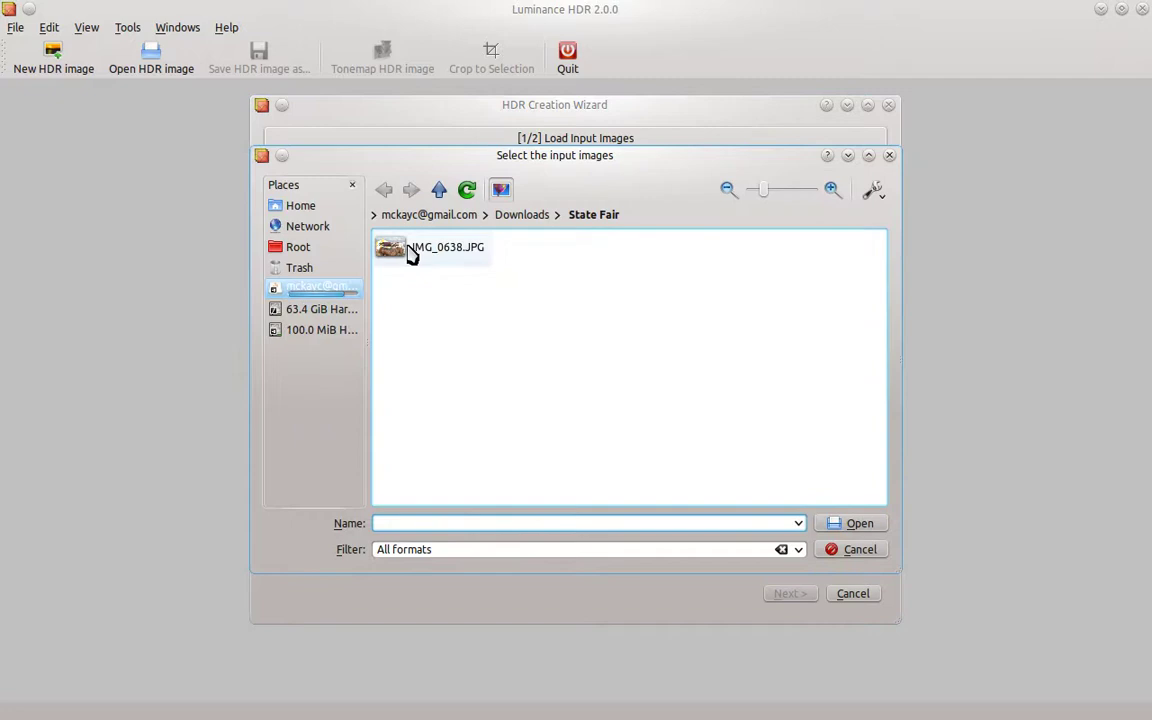
pyautogui.doubleClick(405, 252)
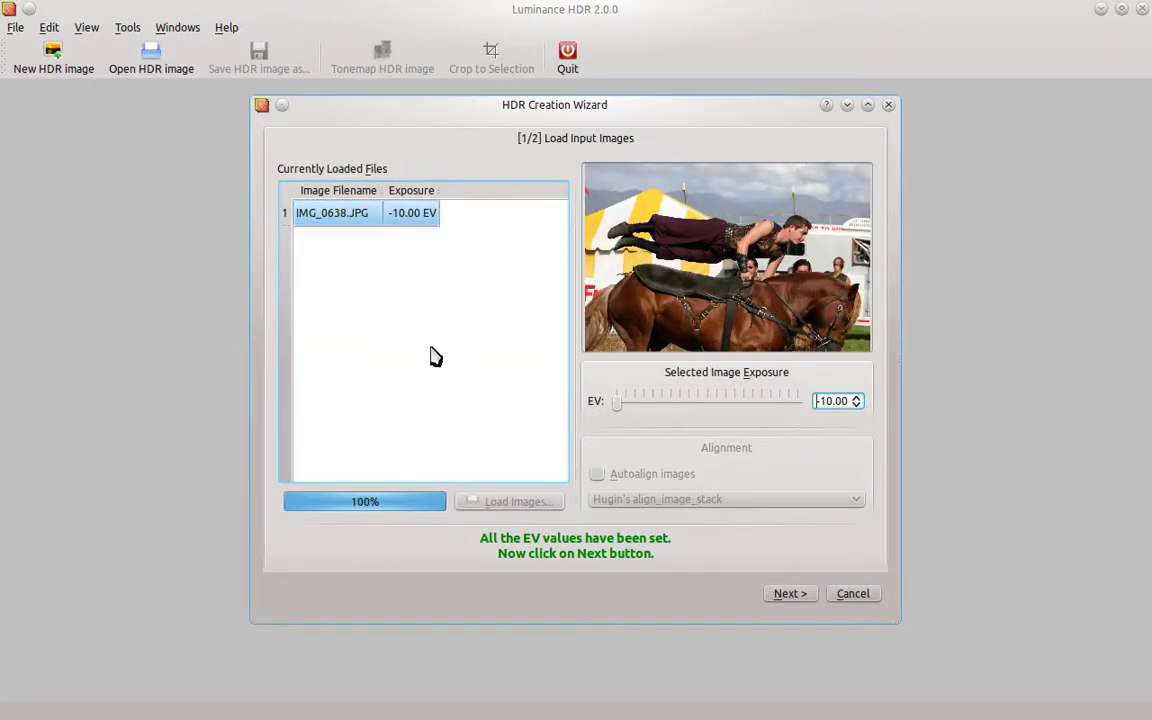
pyautogui.click(789, 595)
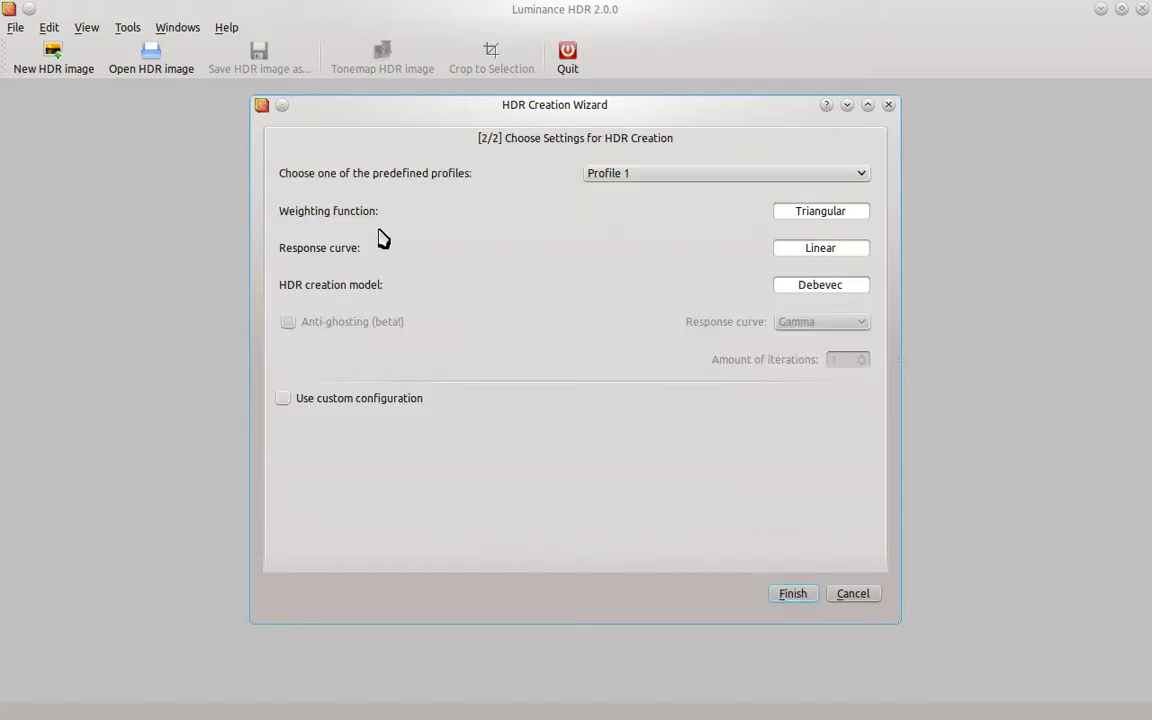
# Finish the HDR creation wizard and open the Mantiuk '06 tone-mapping workspace.
pyautogui.click(793, 595)
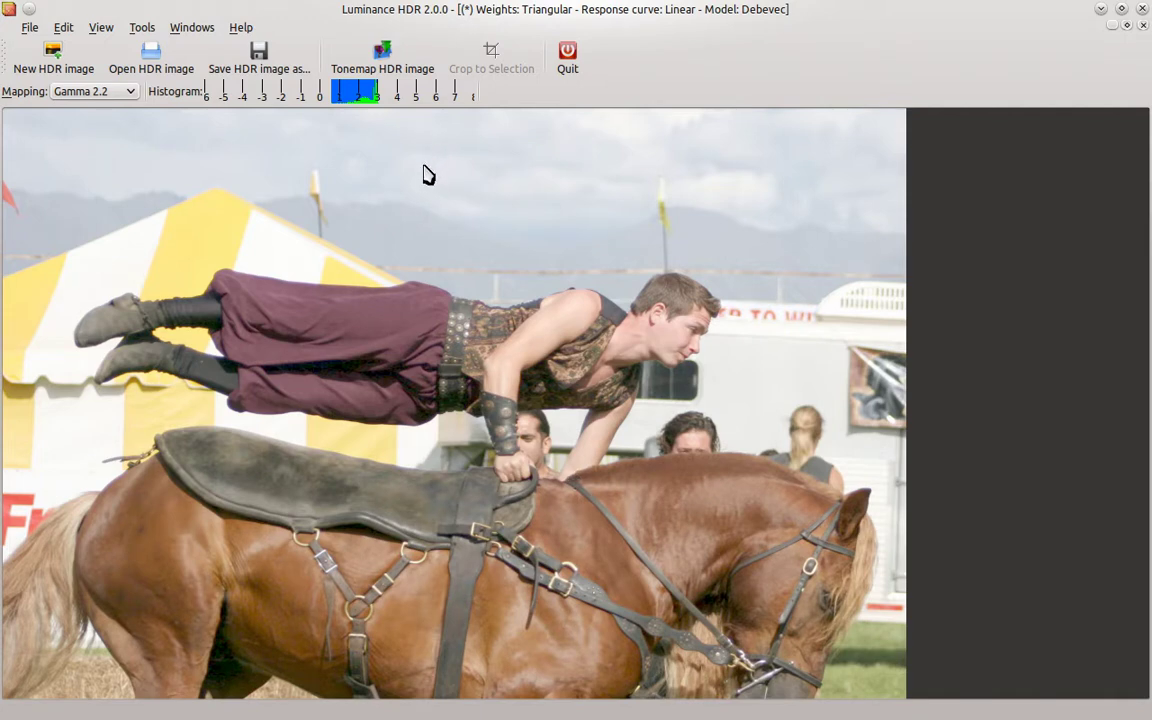
pyautogui.click(407, 58)
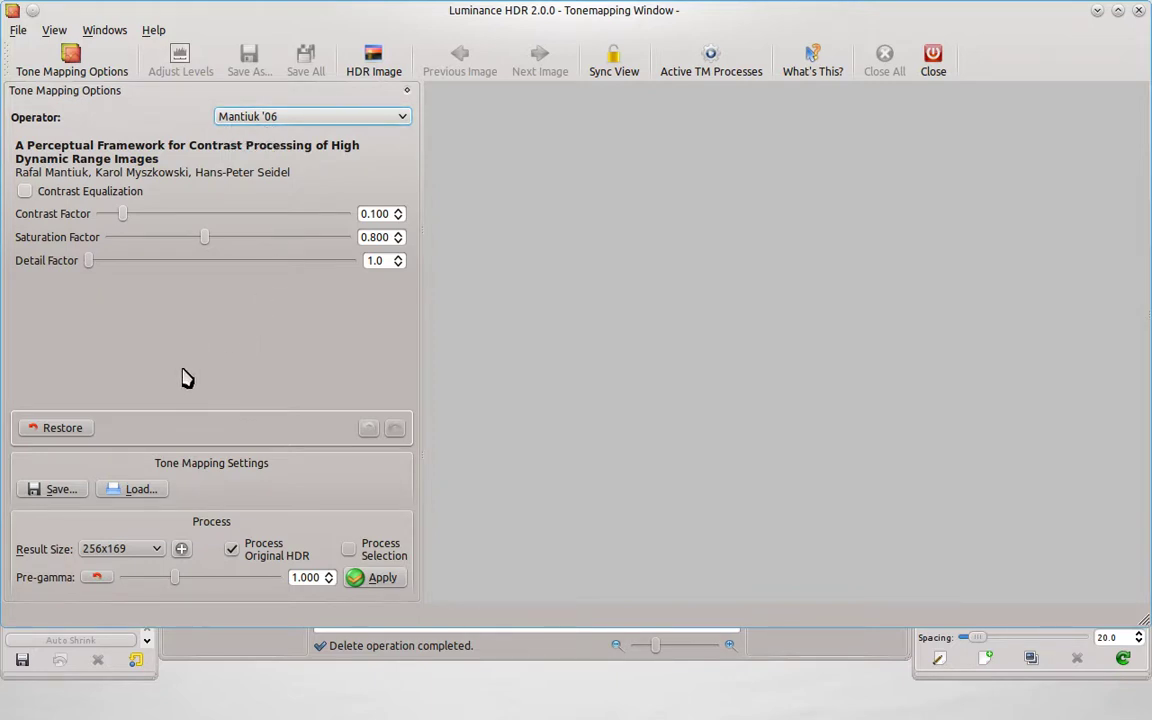
# Set result size 768x507 with Mantiuk '06 contrast 0.301, saturation 1.960, detail 2.7.
pyautogui.click(113, 552)
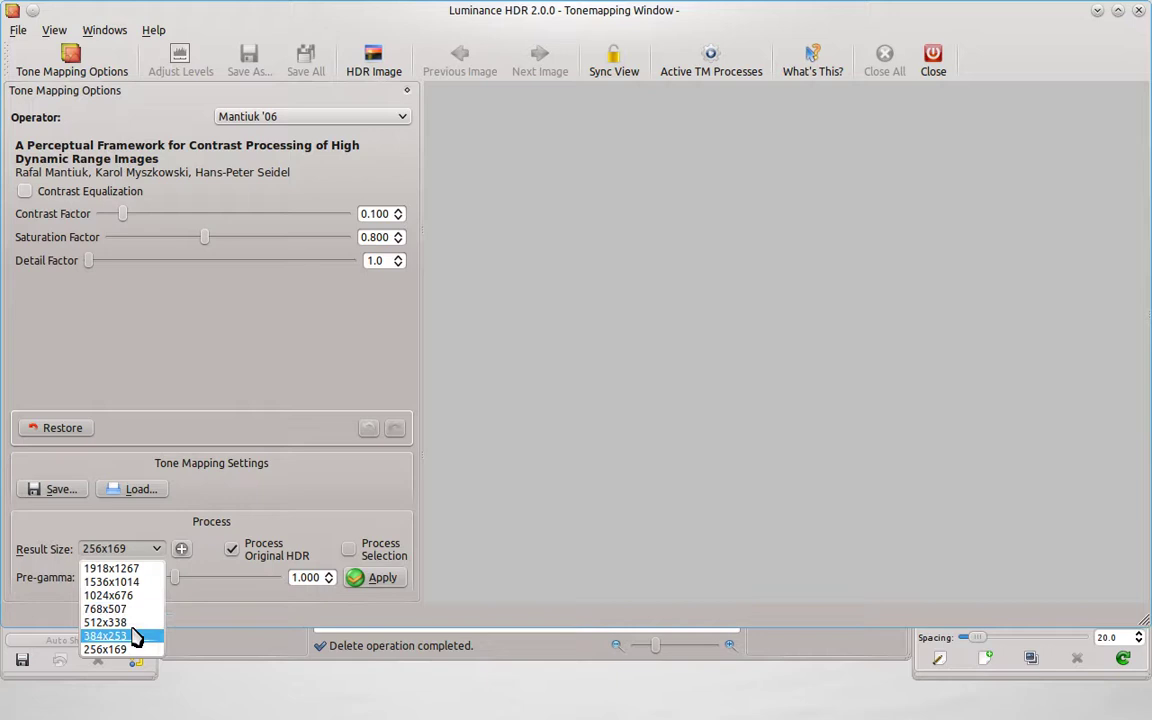
pyautogui.click(135, 608)
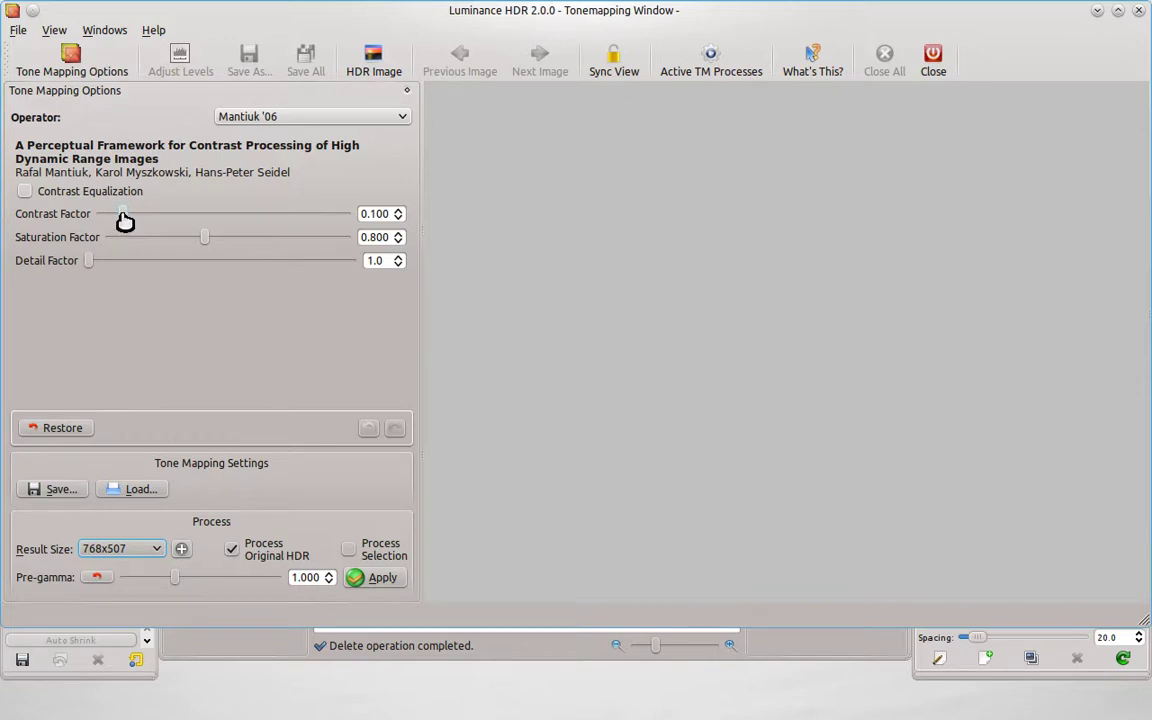
pyautogui.moveTo(127, 220); pyautogui.dragTo(174, 222)
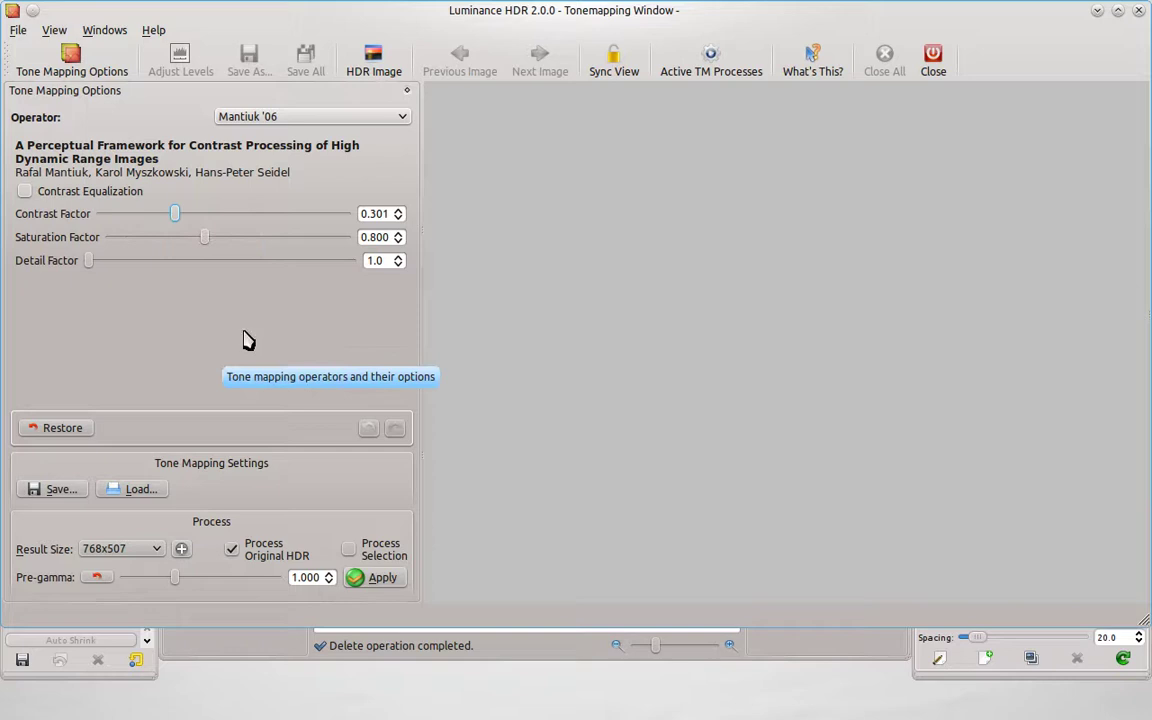
pyautogui.moveTo(206, 244); pyautogui.dragTo(340, 245)
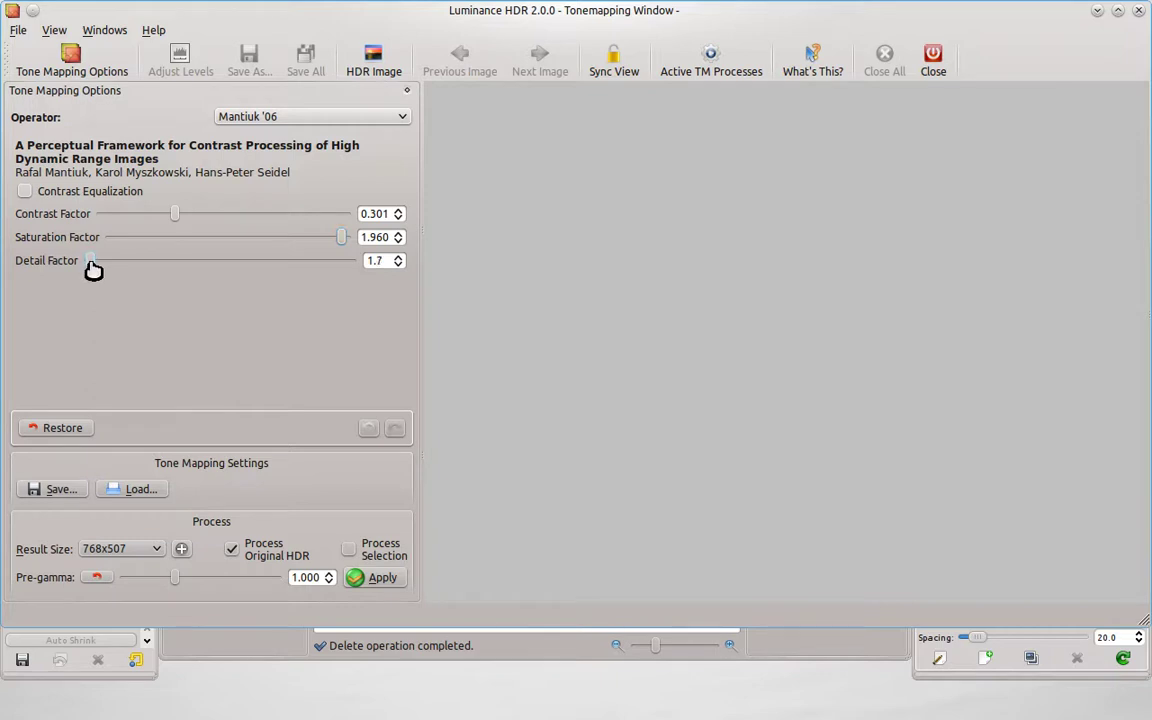
pyautogui.moveTo(91, 264); pyautogui.dragTo(92, 264)
pyautogui.click(399, 265)
pyautogui.scroll(1, 399, 265)
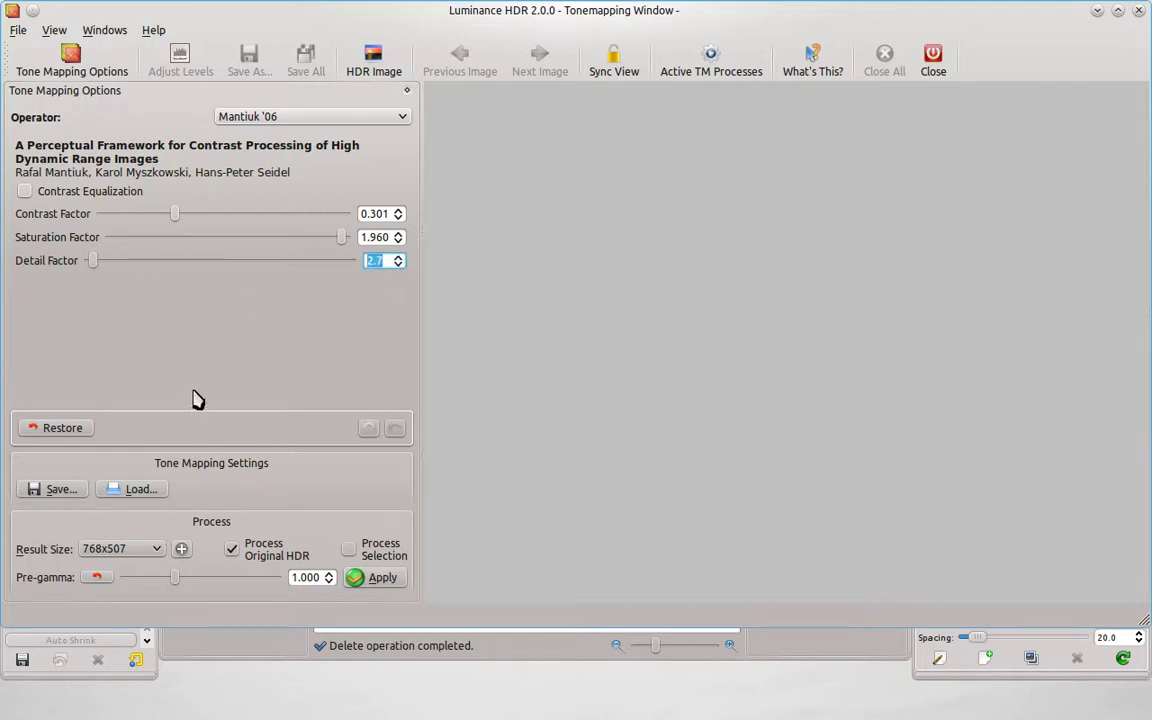
# Tone-map a 768x507 preview, then re-run tone mapping at full 1918x1267 size.
pyautogui.click(378, 584)
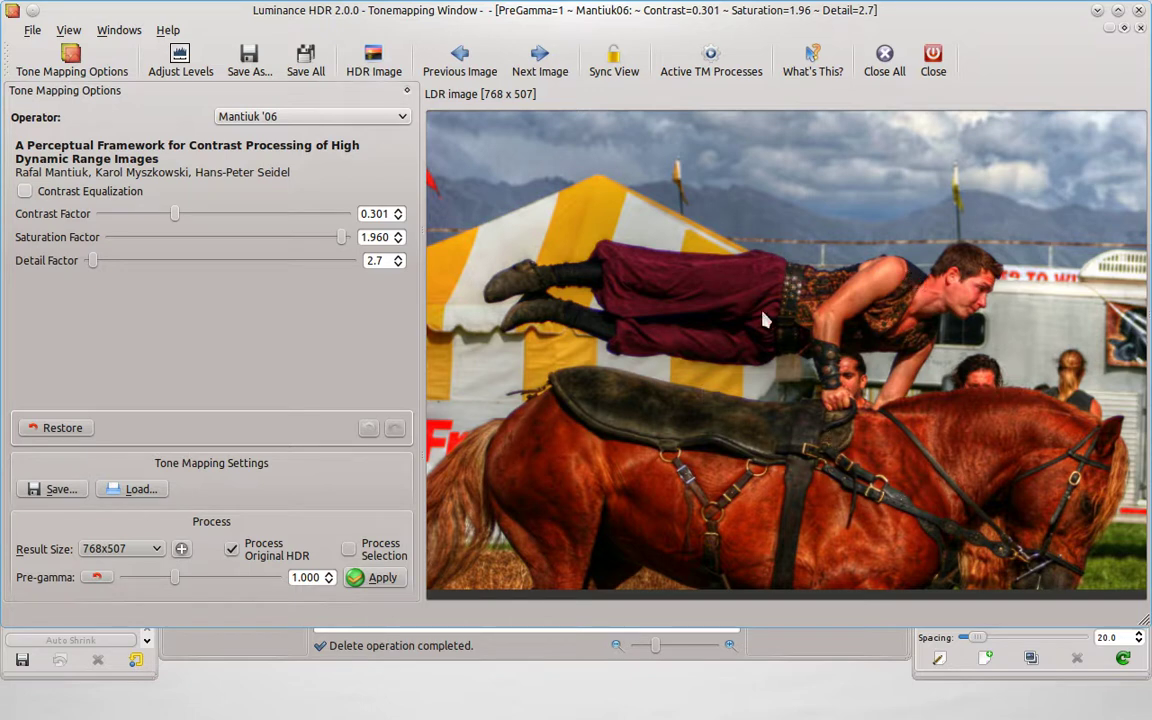
pyautogui.click(134, 555)
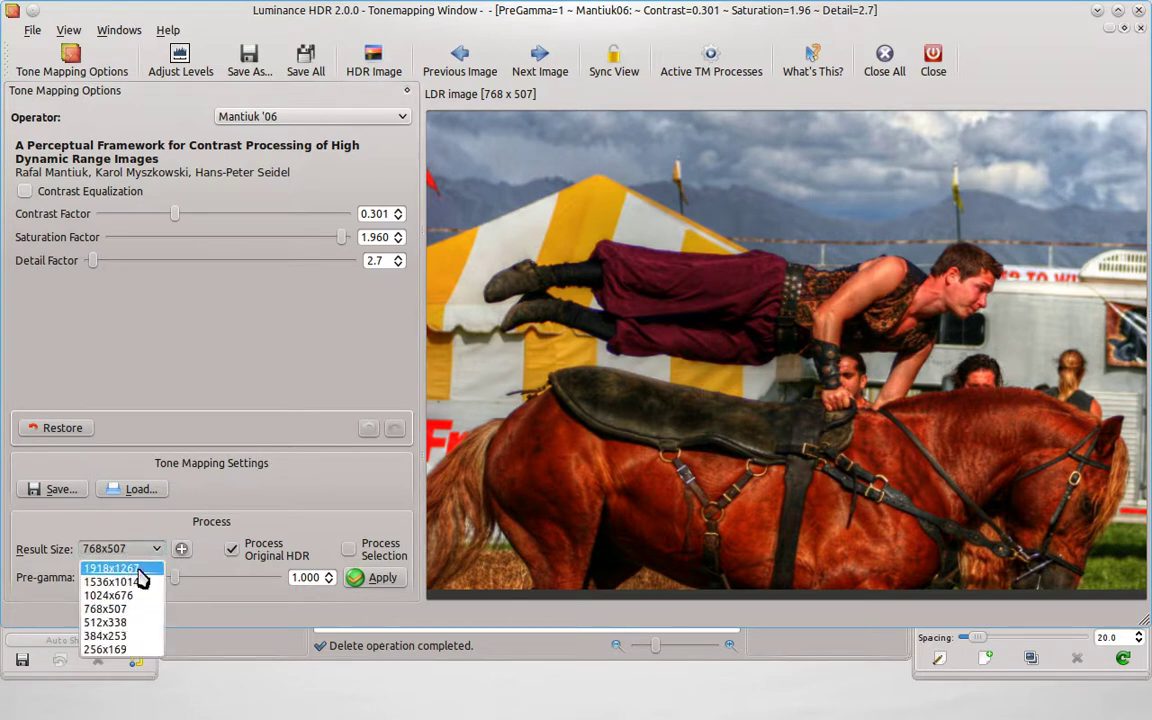
pyautogui.click(112, 568)
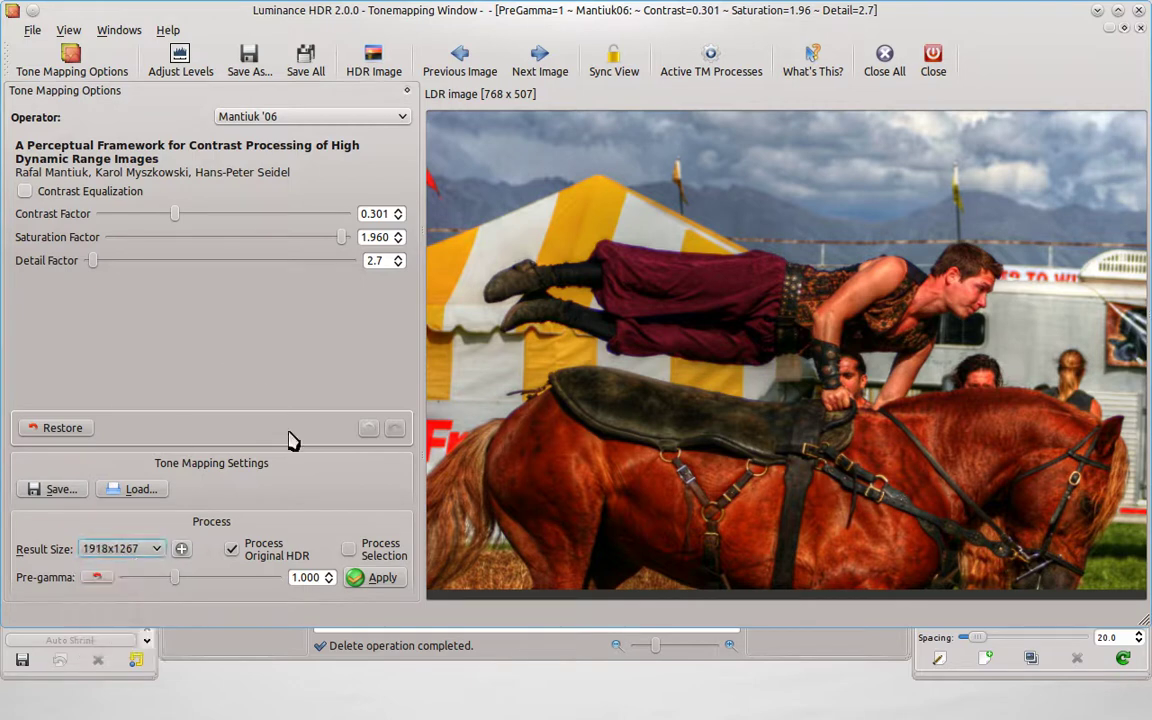
pyautogui.click(374, 580)
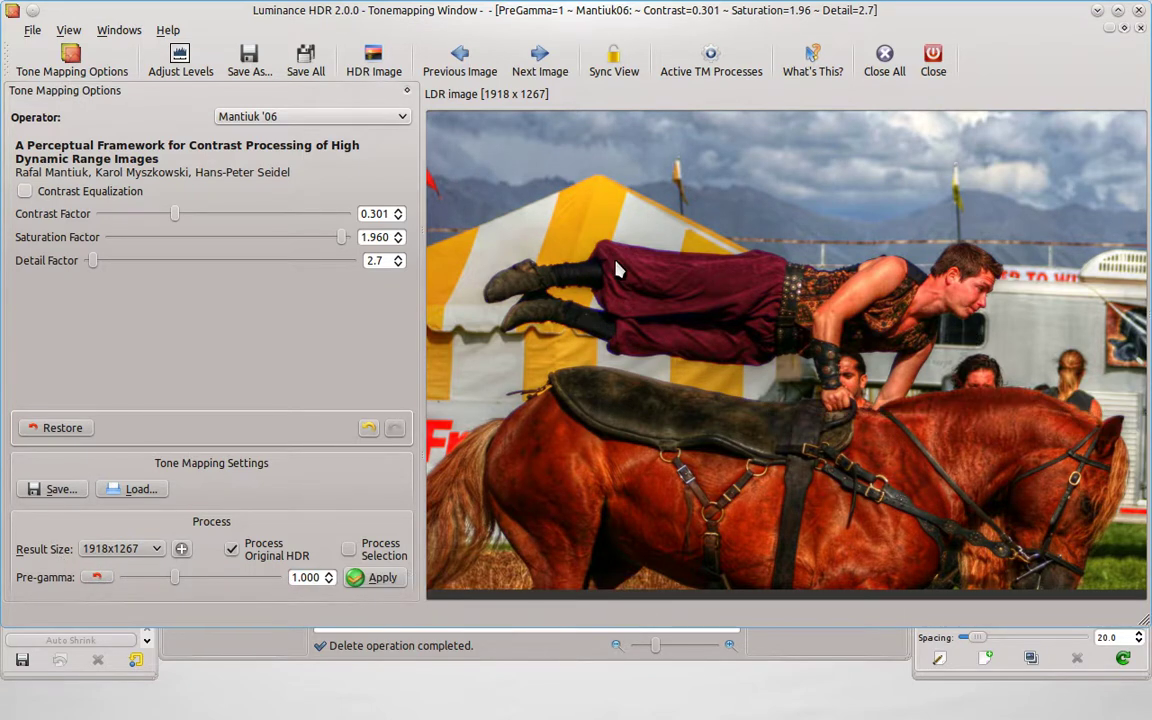
# Save the tone-mapped result as jumping dude.jpg and close the tone-mapping window.
pyautogui.click(252, 62)
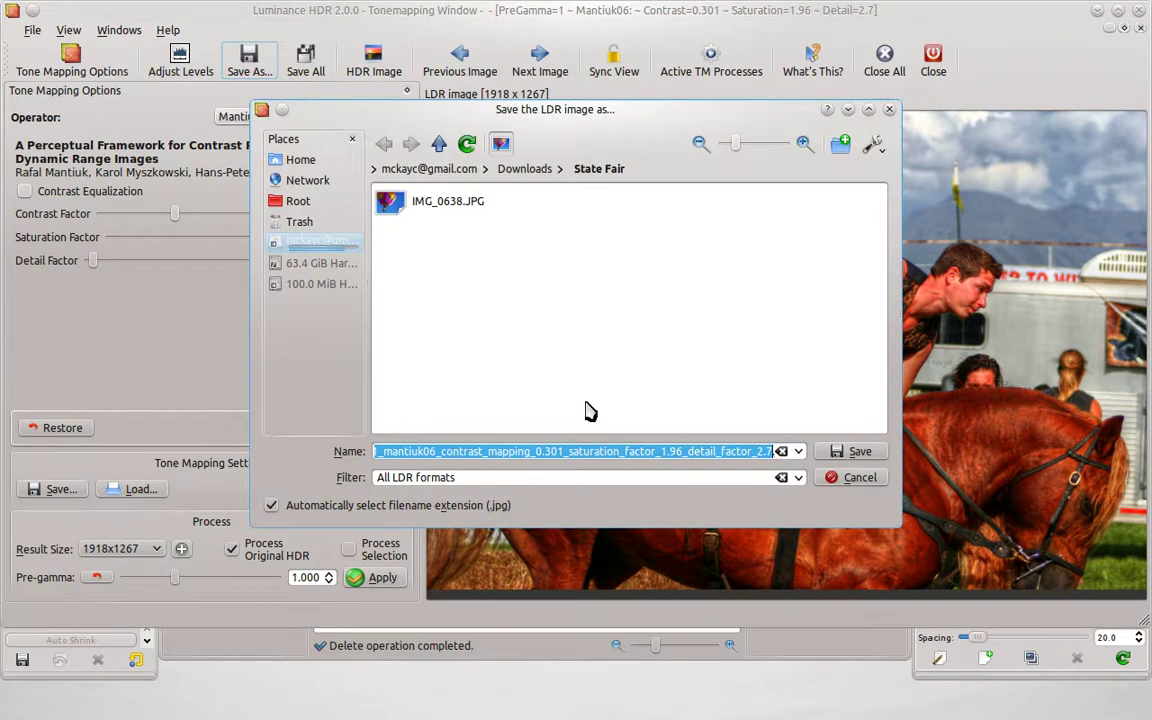
pyautogui.press('BackSpace')
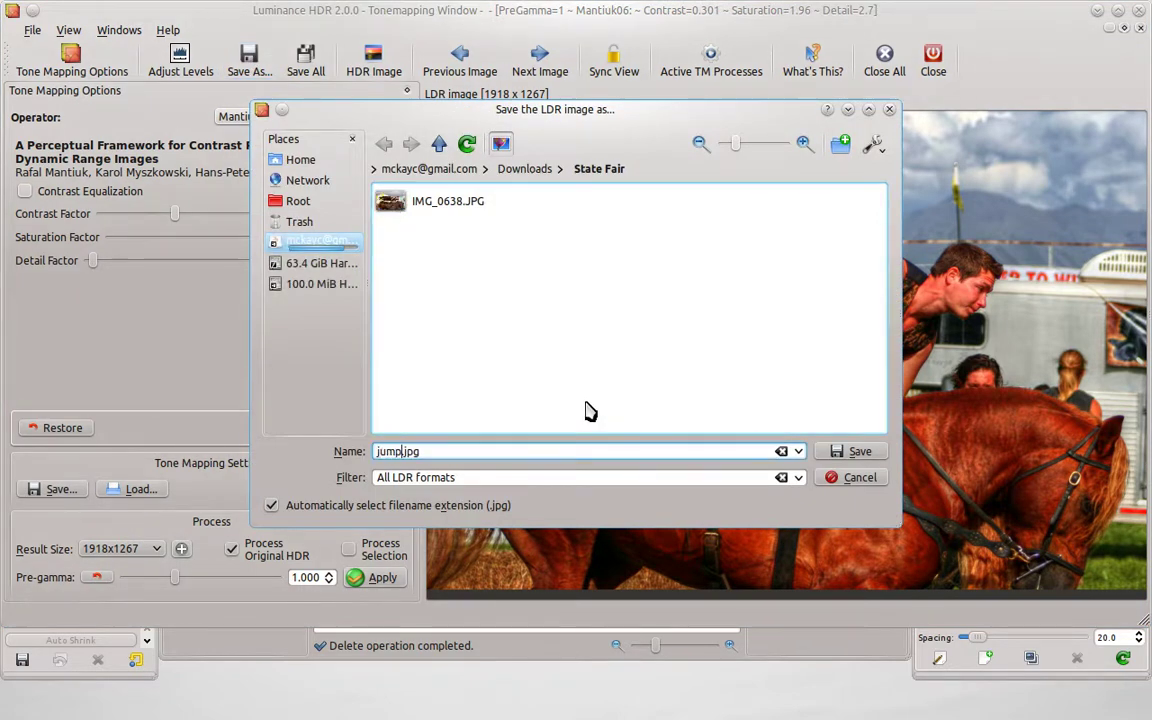
pyautogui.write('ing dude')
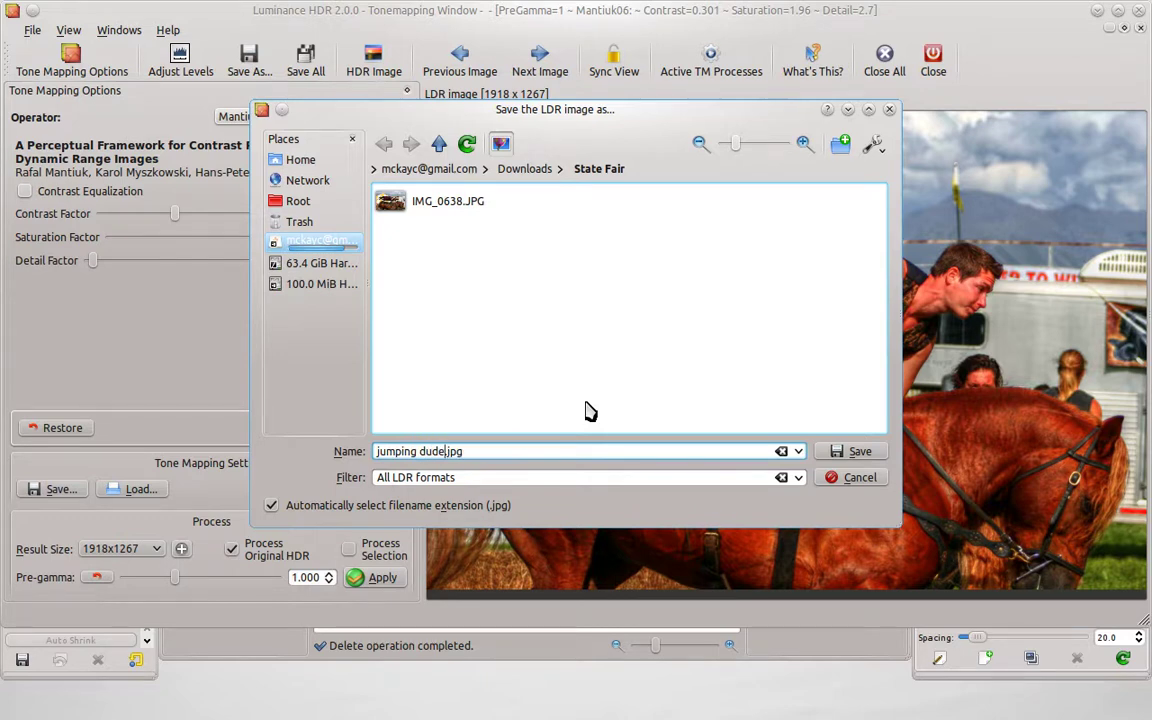
pyautogui.press('Return')
pyautogui.click(646, 392)
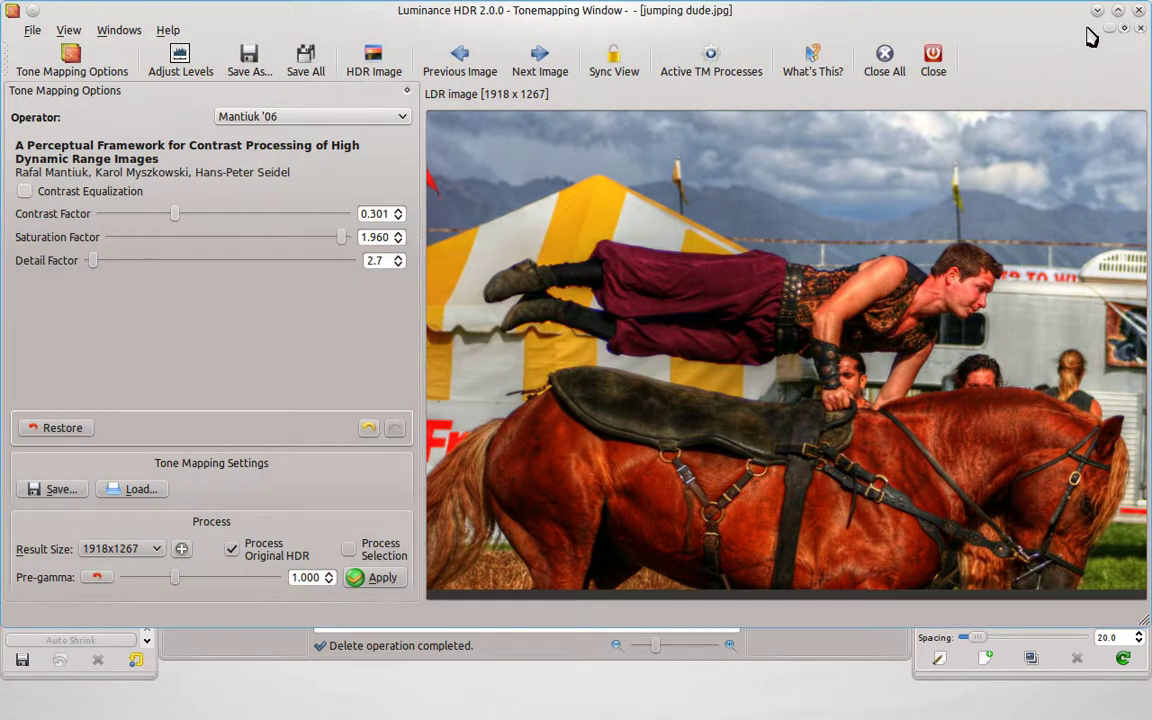
pyautogui.click(1140, 27)
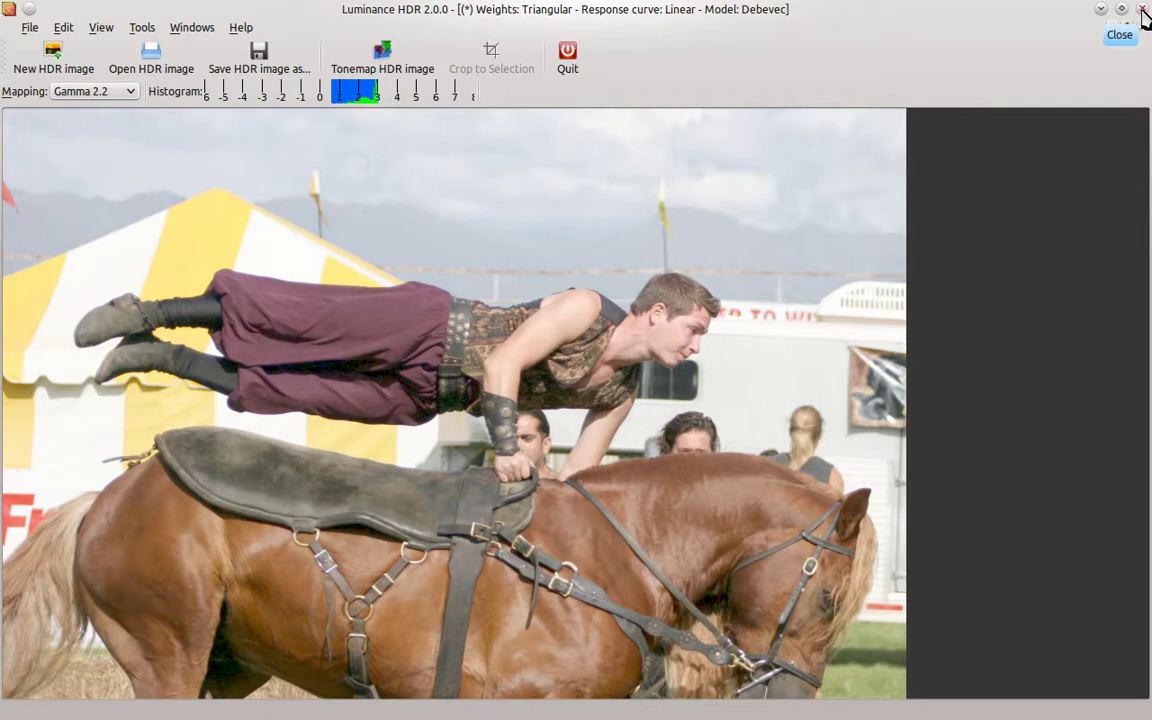
# Close the HDR window and add the saved jumping dude.jpg as a GIMP layer.
pyautogui.click(1143, 10)
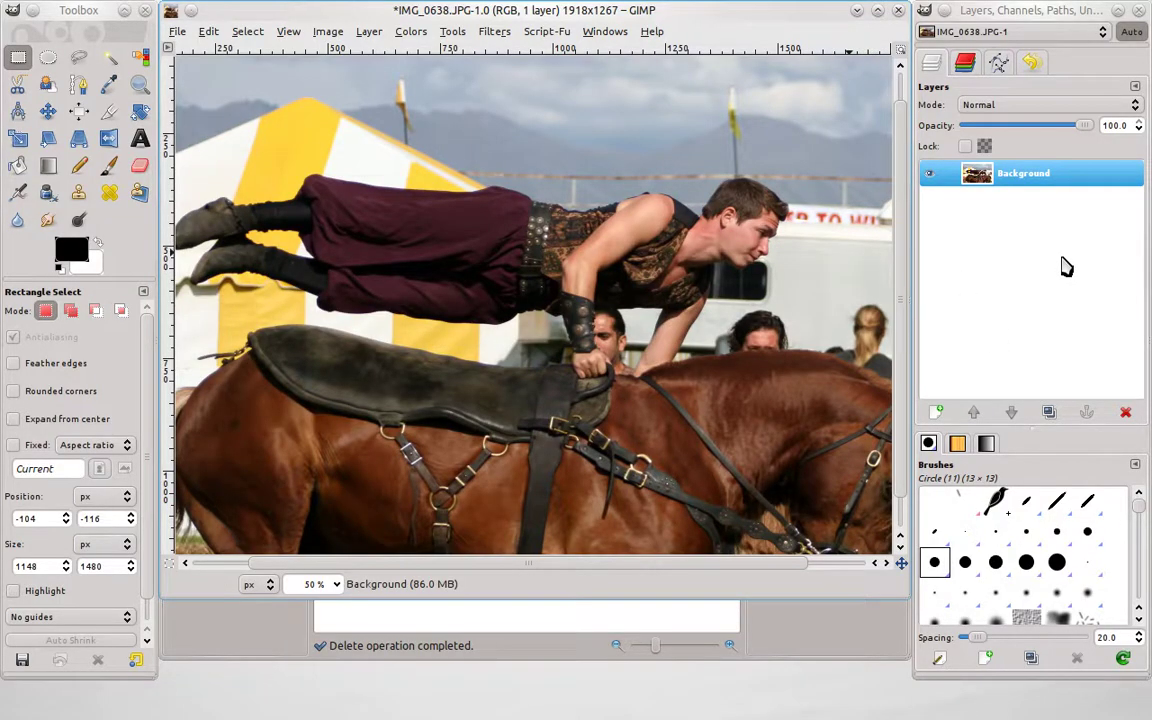
pyautogui.click(805, 638)
pyautogui.moveTo(515, 305)
pyautogui.mouseDown()
pyautogui.moveTo(1000, 335)
pyautogui.moveTo(1015, 305)
pyautogui.mouseUp()
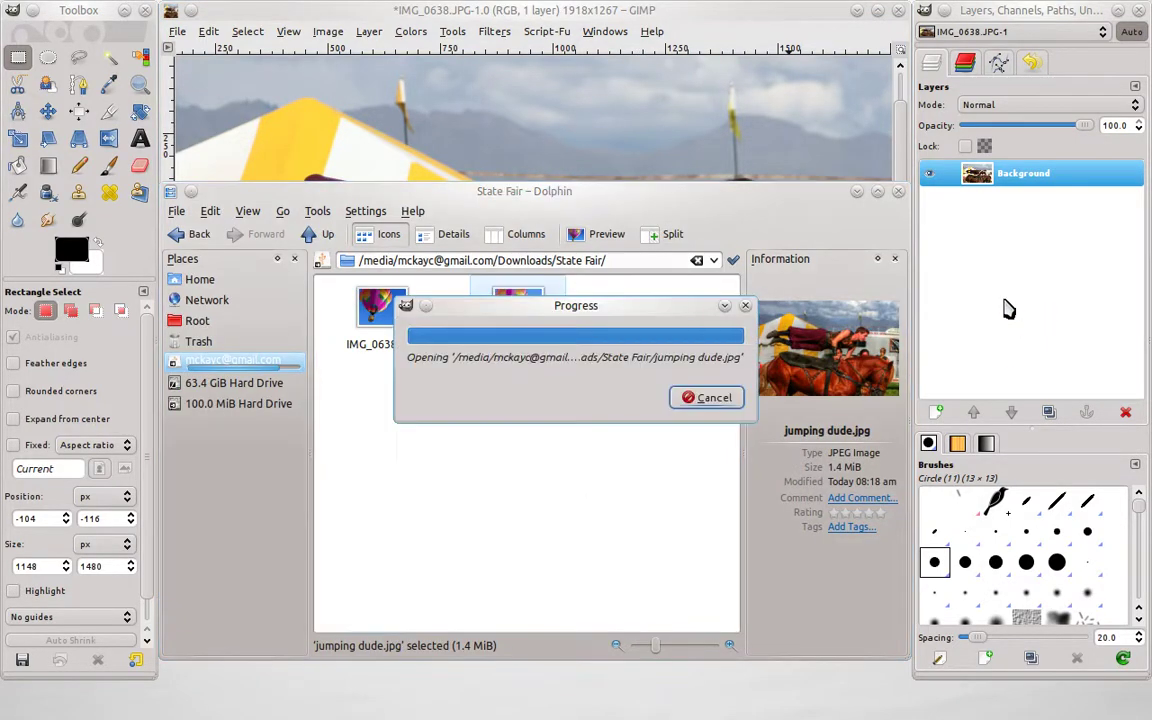
pyautogui.click(665, 31)
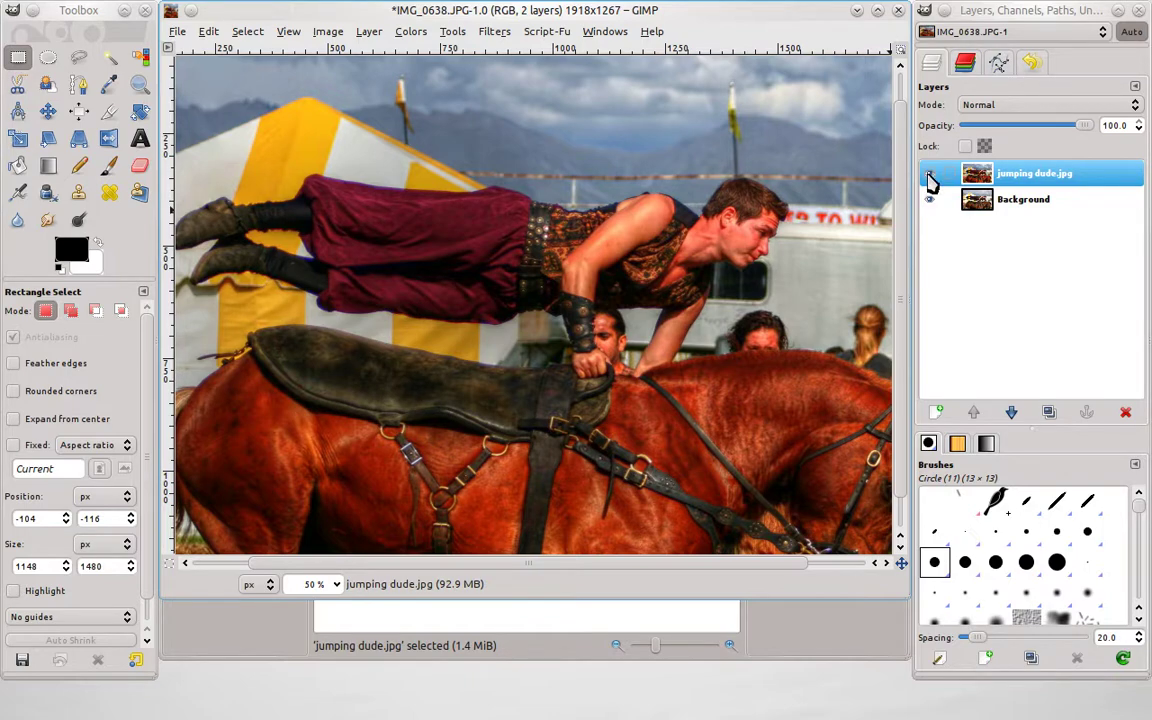
# Toggle the jumping dude.jpg layer to compare it with the original, then select Background.
pyautogui.click(930, 176)
pyautogui.click(930, 177)
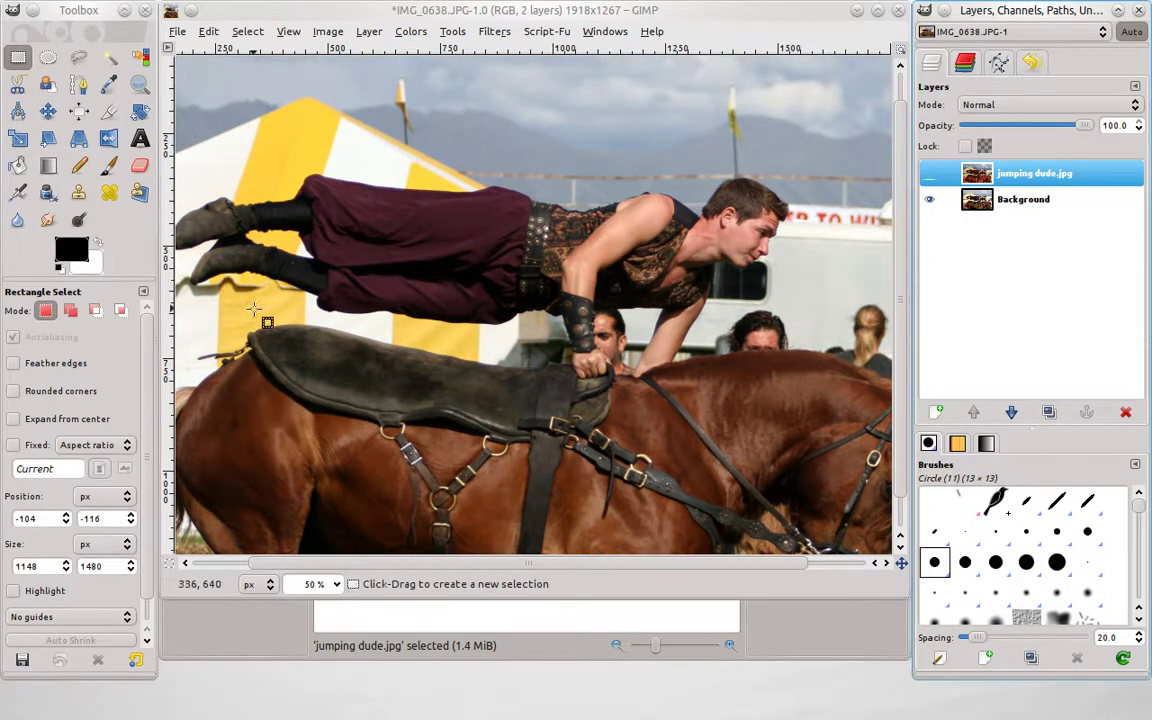
pyautogui.click(929, 175)
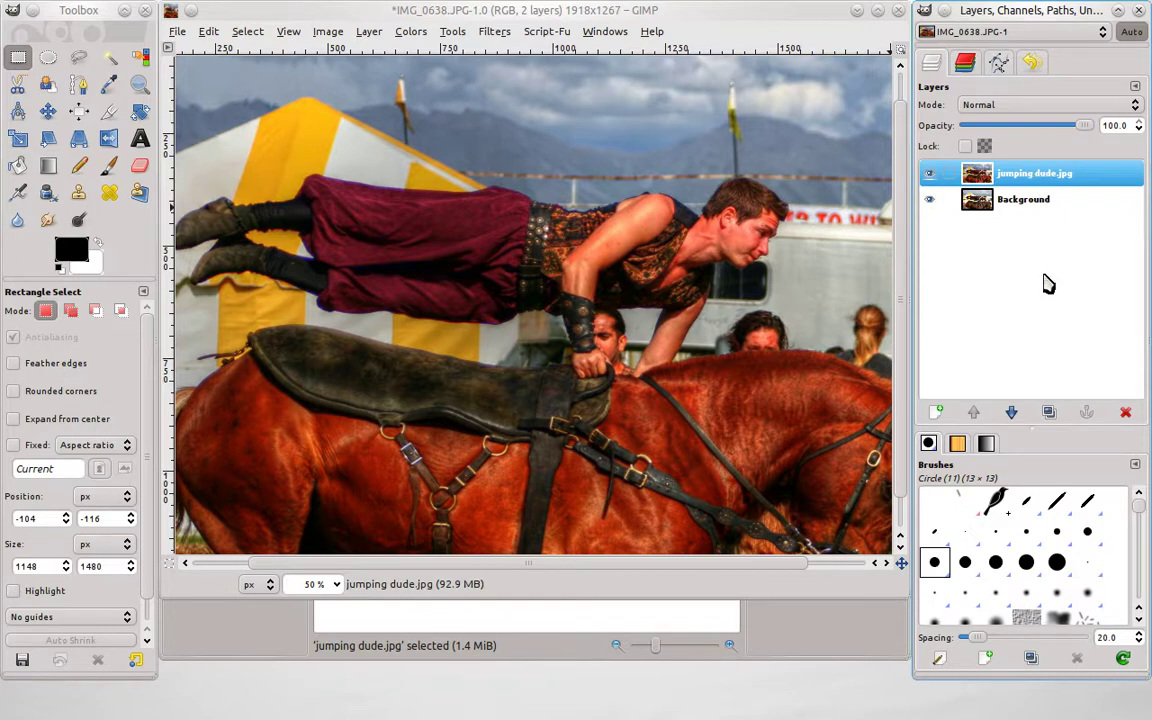
pyautogui.click(1018, 203)
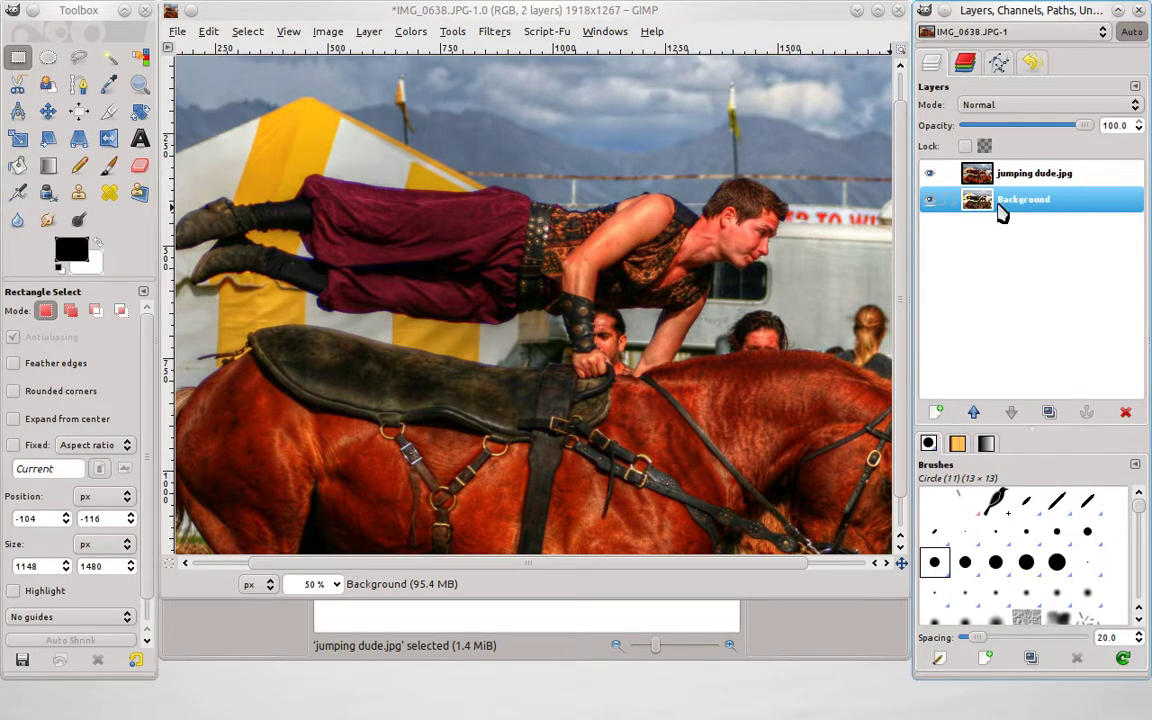
# Duplicate Background, move the copy to the top, and set Screen mode at about 36% opacity.
pyautogui.click(1049, 412)
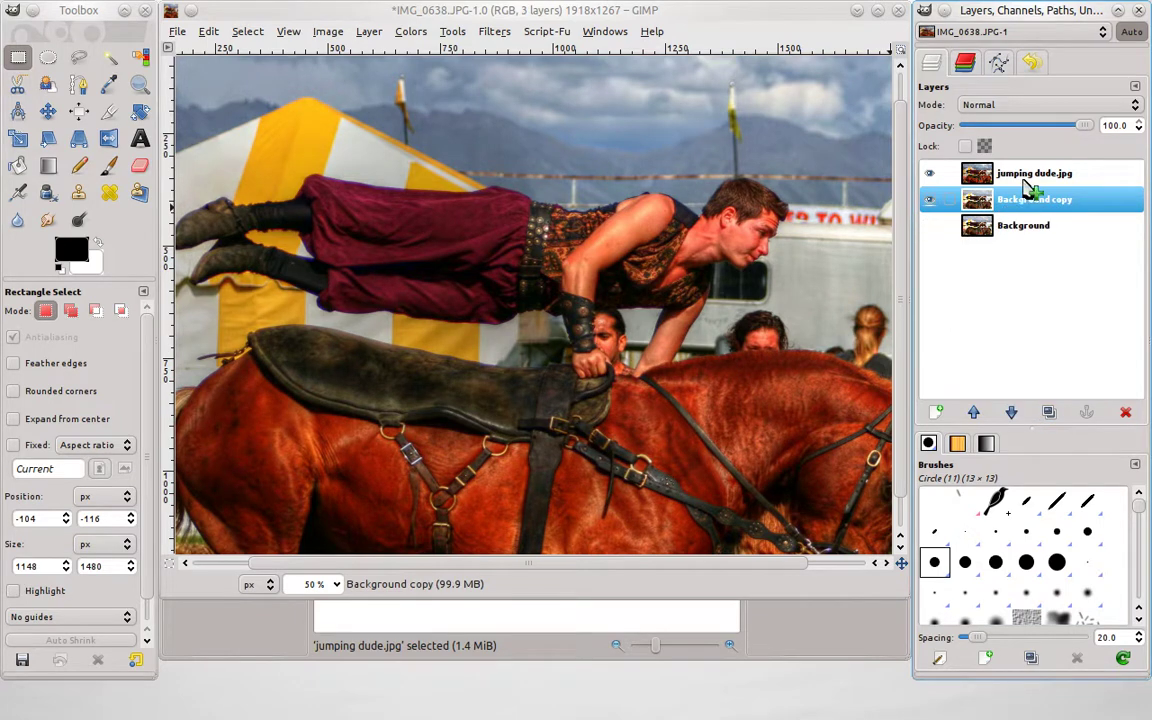
pyautogui.moveTo(1021, 200); pyautogui.dragTo(1022, 175)
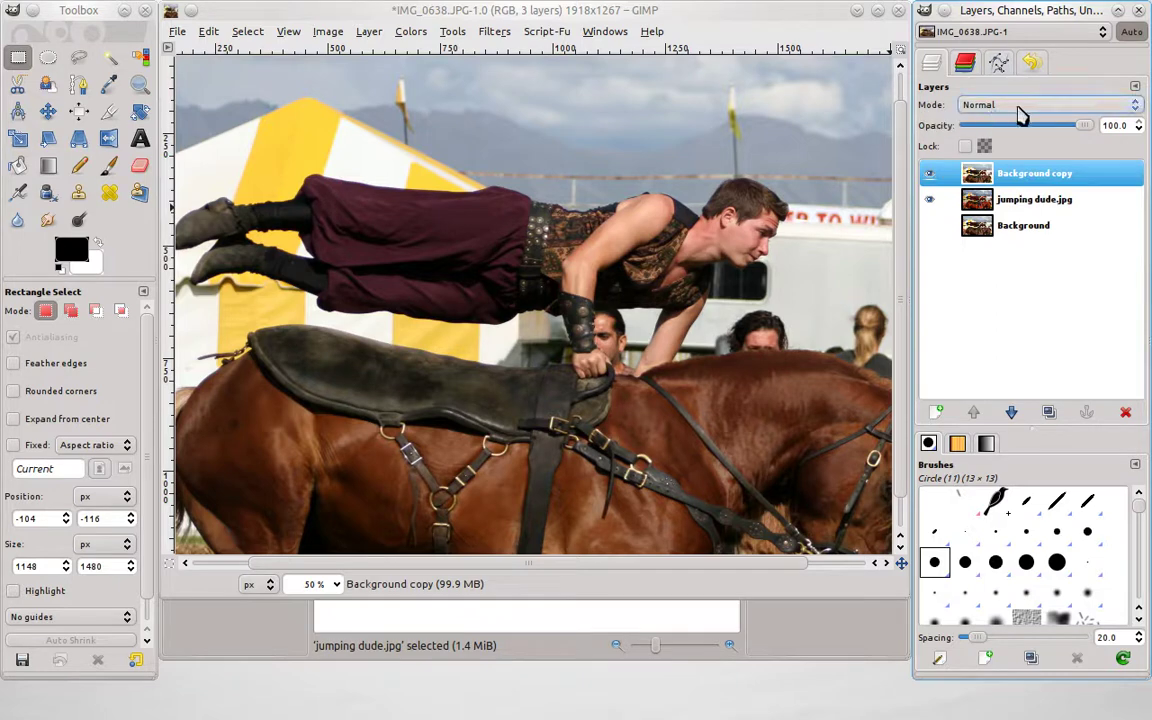
pyautogui.click(1022, 110)
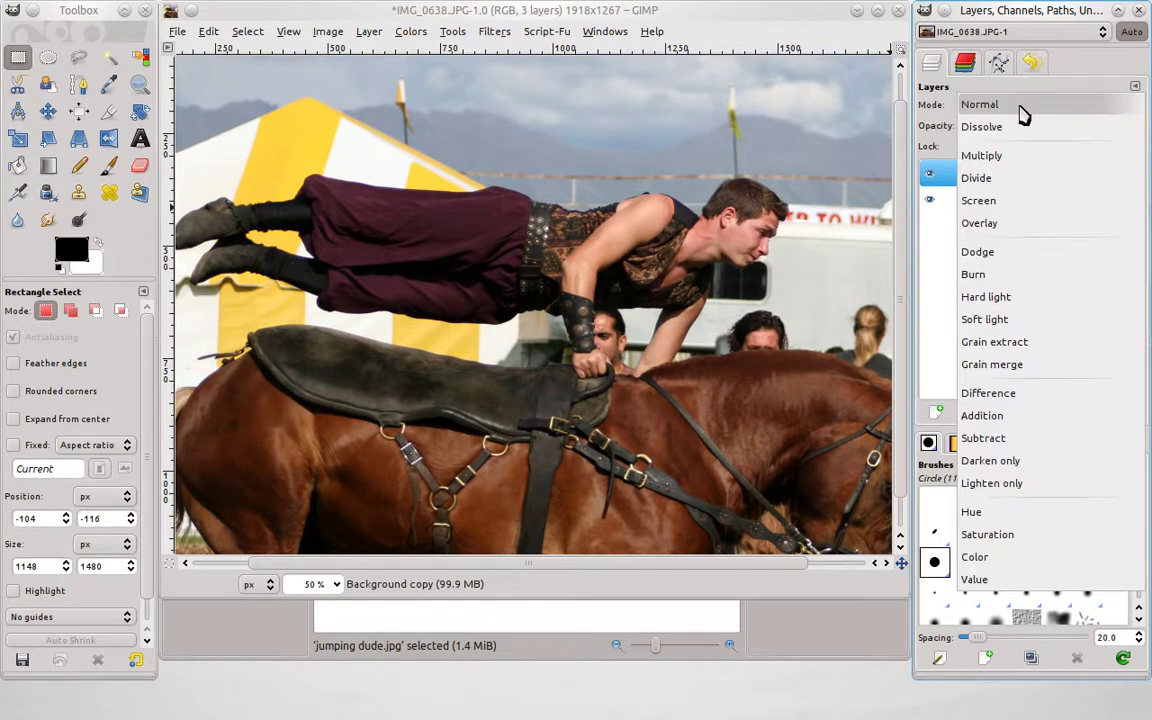
pyautogui.click(1022, 204)
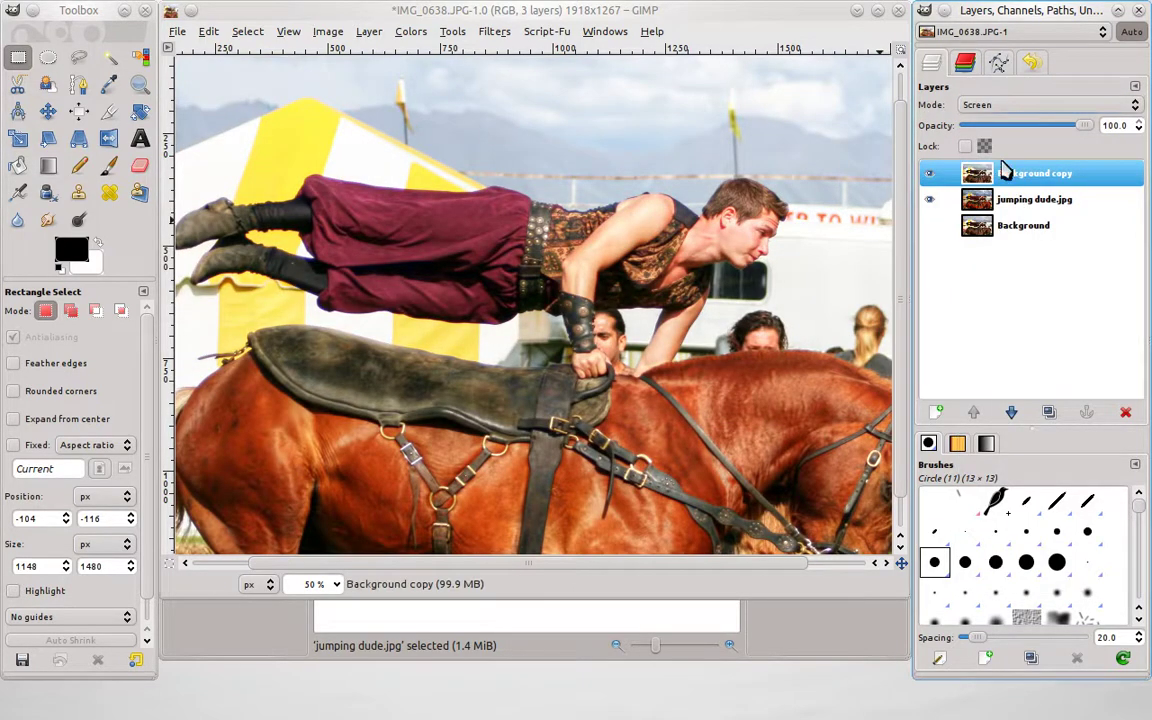
pyautogui.moveTo(1087, 135)
pyautogui.mouseDown()
pyautogui.moveTo(998, 136)
pyautogui.moveTo(1022, 138)
pyautogui.moveTo(1012, 139)
pyautogui.mouseUp()
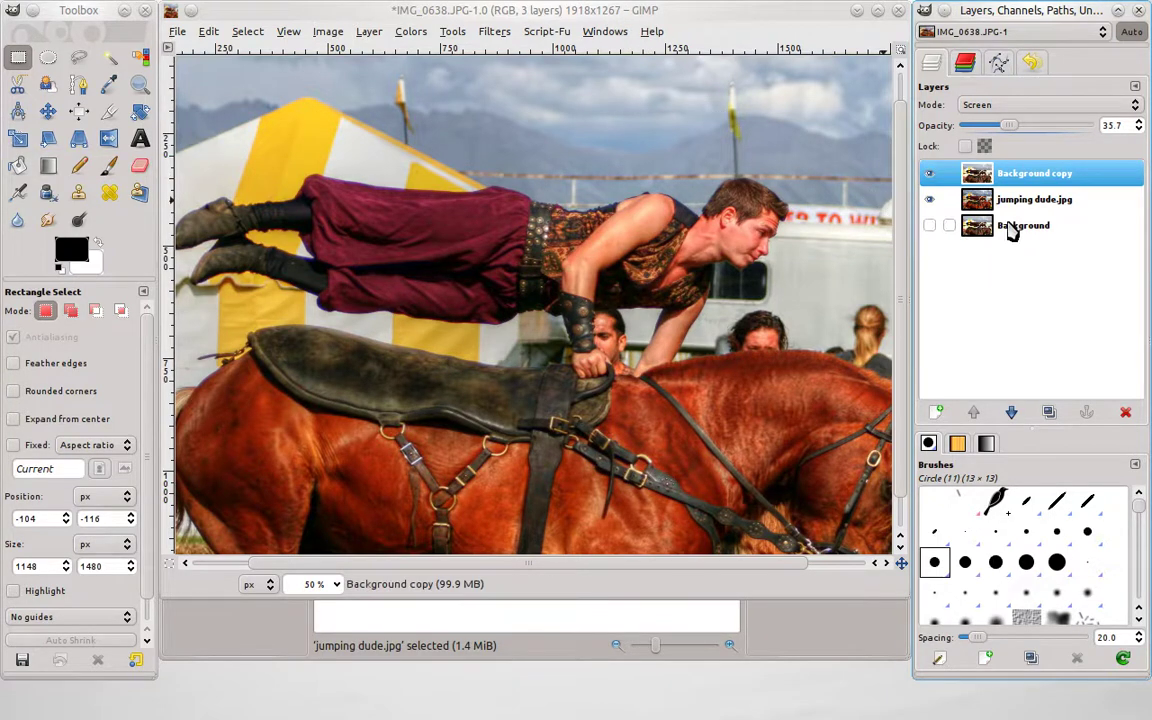
# Merge the visible layers into jumping dude.jpg and toggle Background's visibility to check the result.
pyautogui.rightClick(1017, 177)
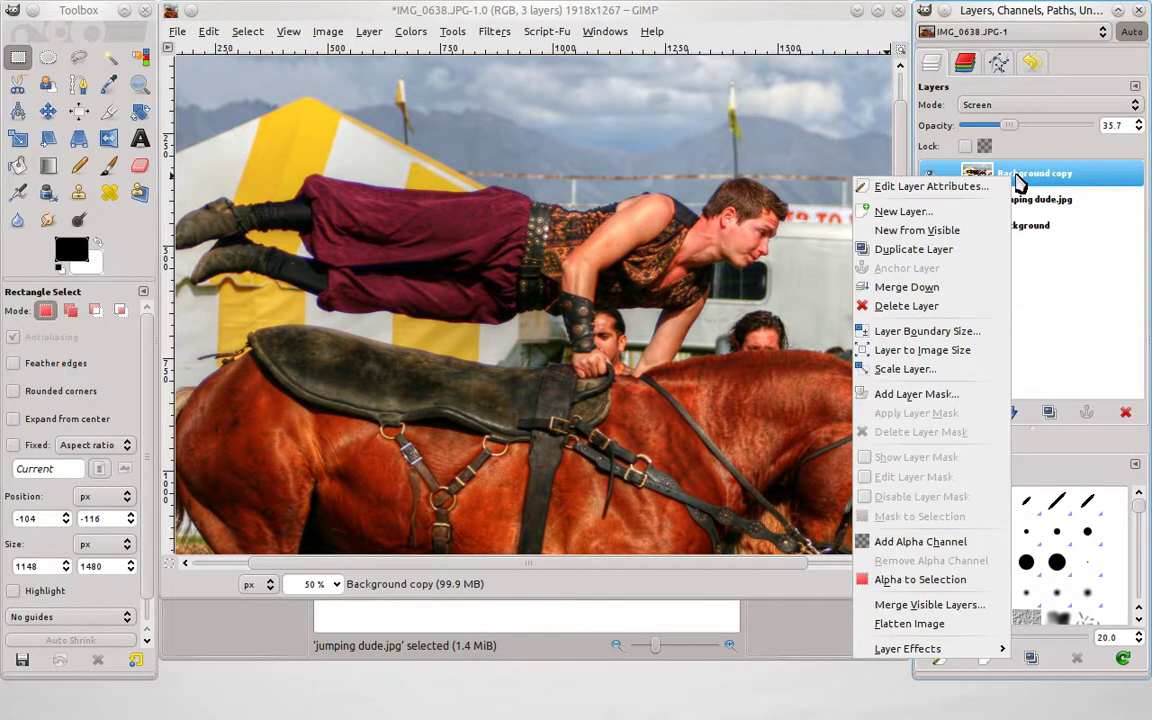
pyautogui.click(956, 605)
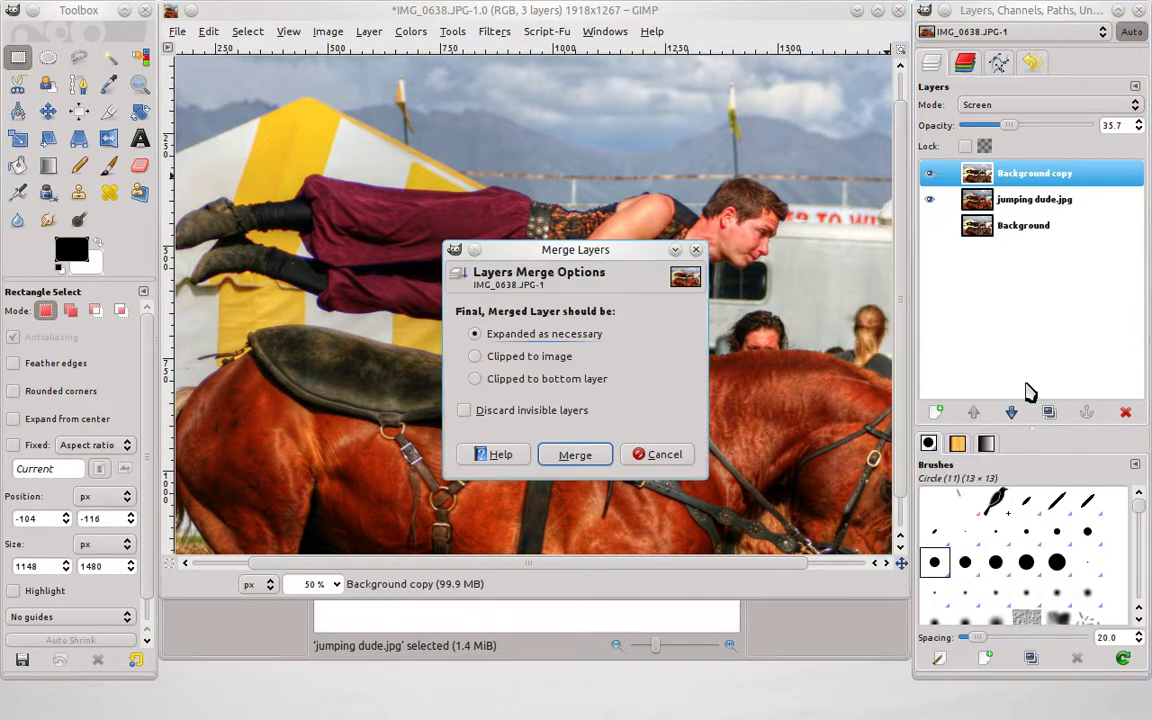
pyautogui.click(590, 457)
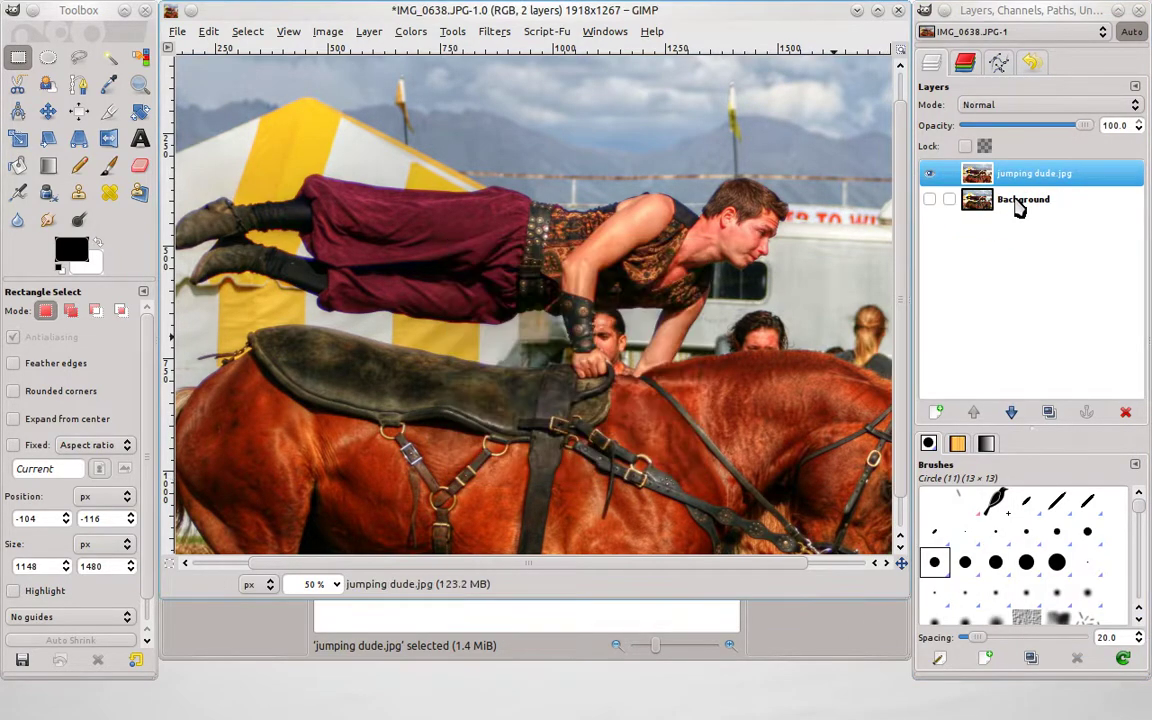
pyautogui.click(930, 199)
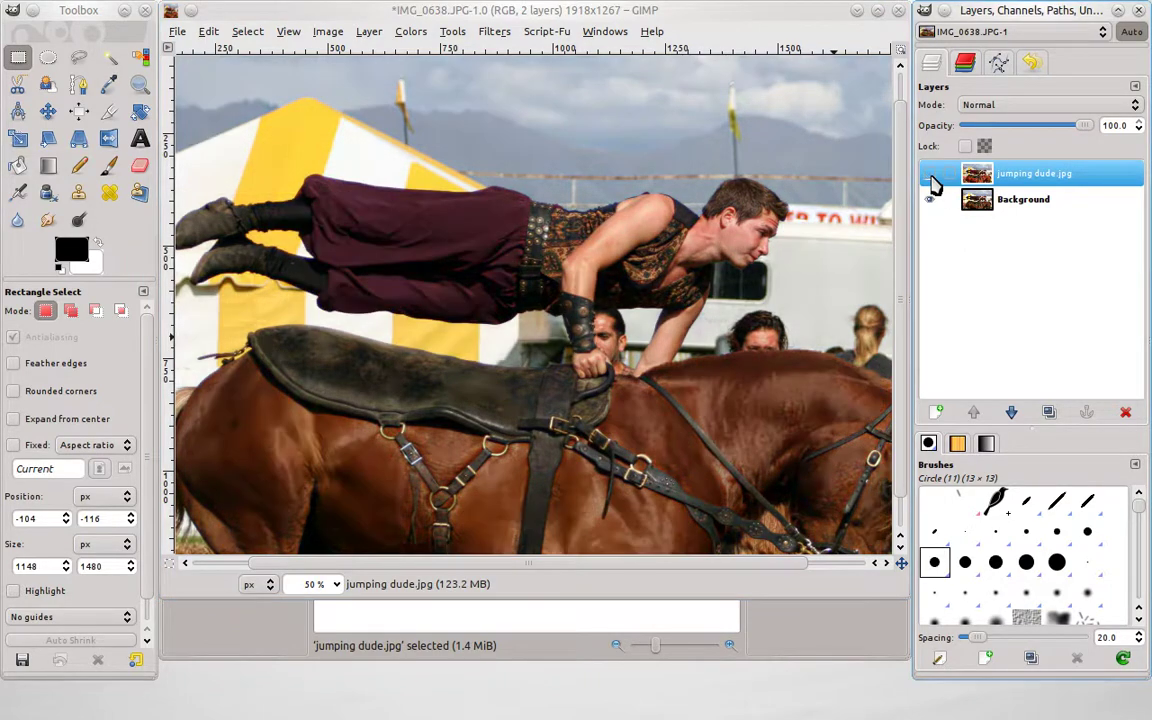
pyautogui.click(930, 199)
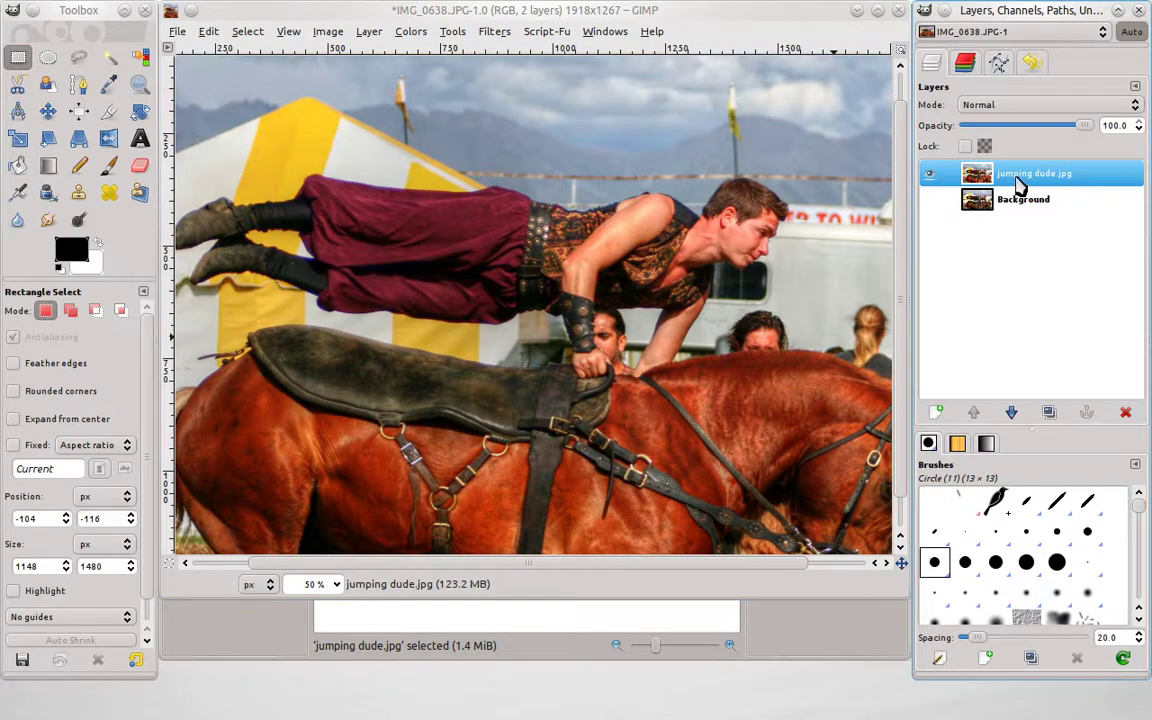
pyautogui.click(407, 36)
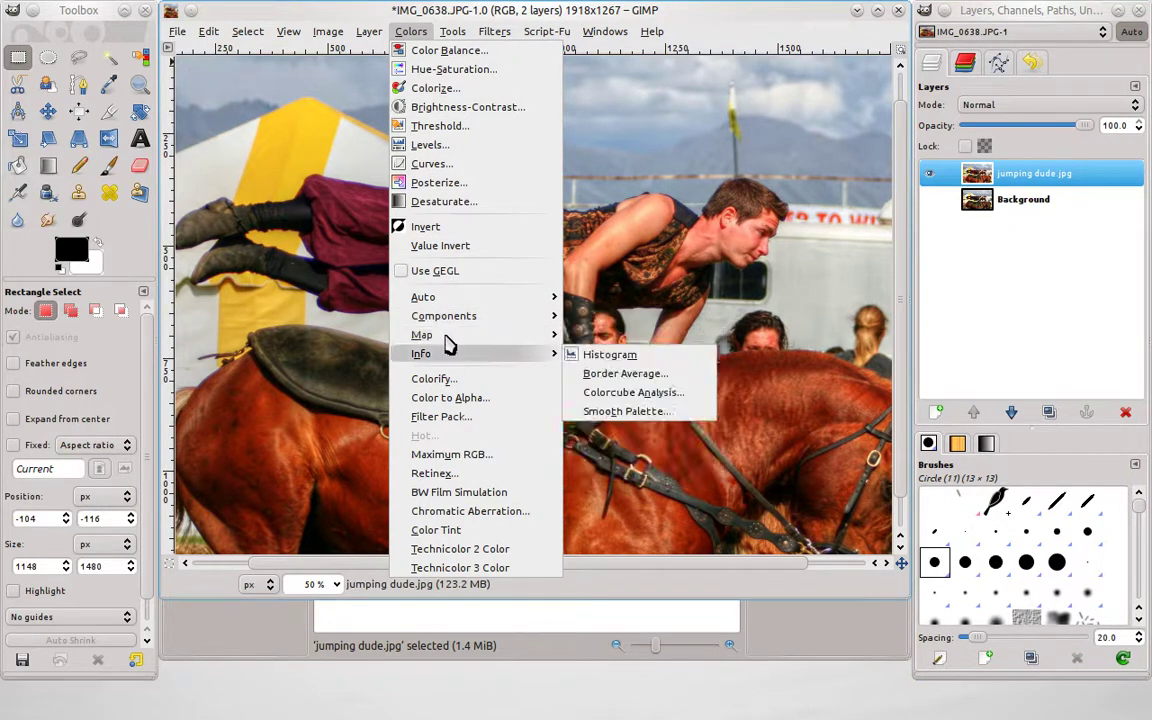
pyautogui.moveTo(470, 297)
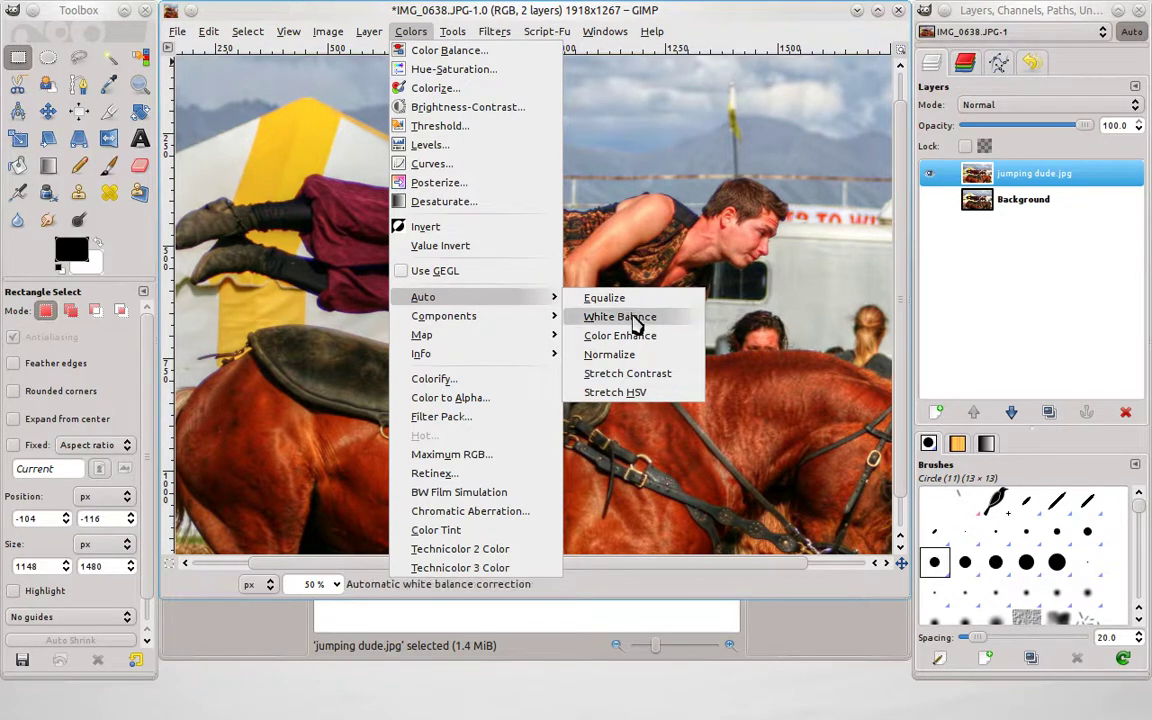
# Apply Colors > Auto > Color Enhance to the merged jumping dude.jpg layer.
pyautogui.click(632, 336)
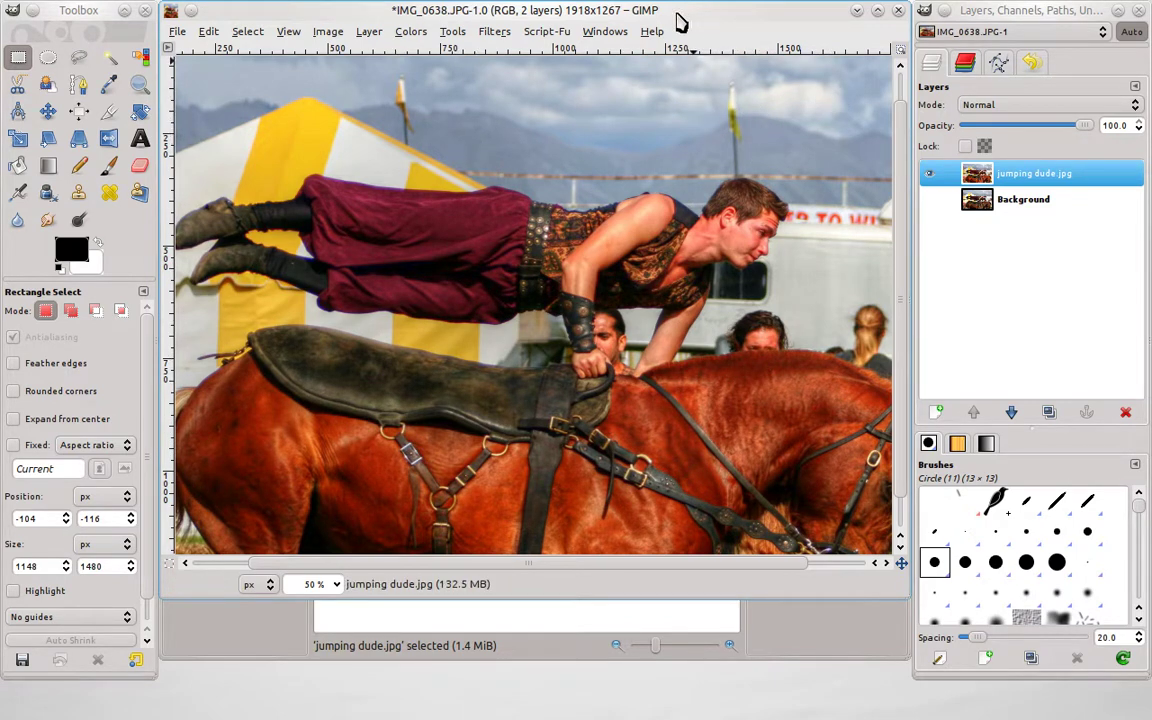
pyautogui.click(410, 31)
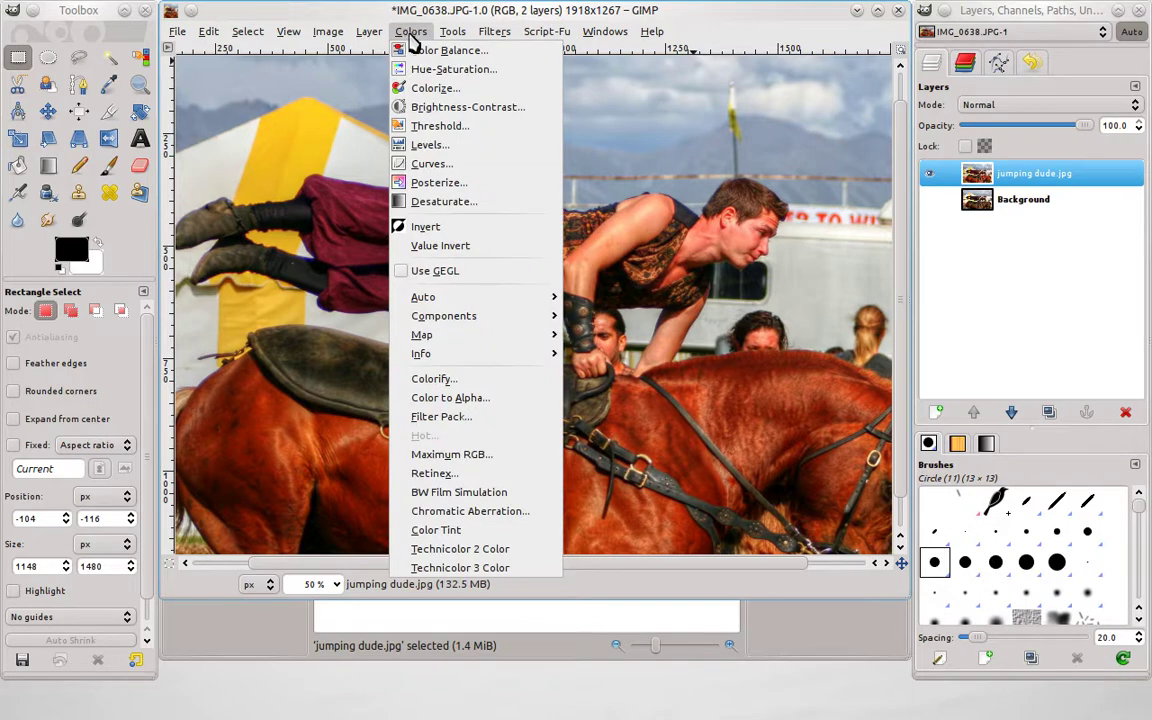
# Apply Auto Levels to the jumping dude.jpg layer, then set white input to 248 (gamma 0.93).
pyautogui.click(425, 146)
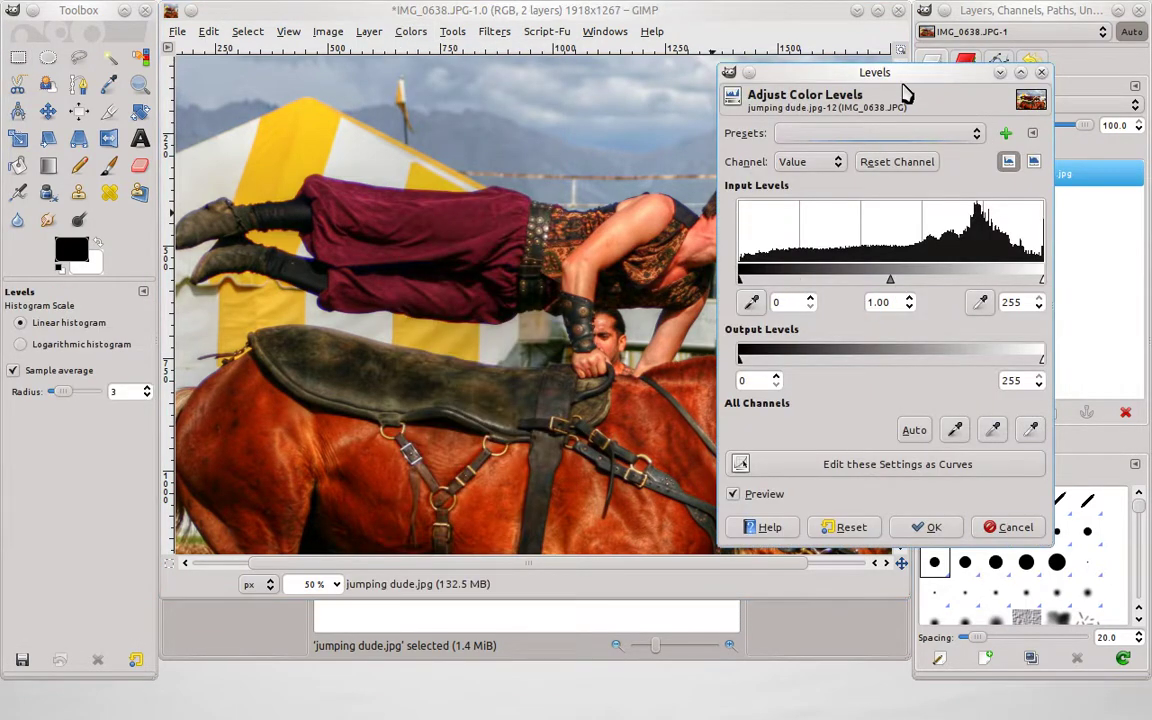
pyautogui.moveTo(906, 71); pyautogui.dragTo(966, 145)
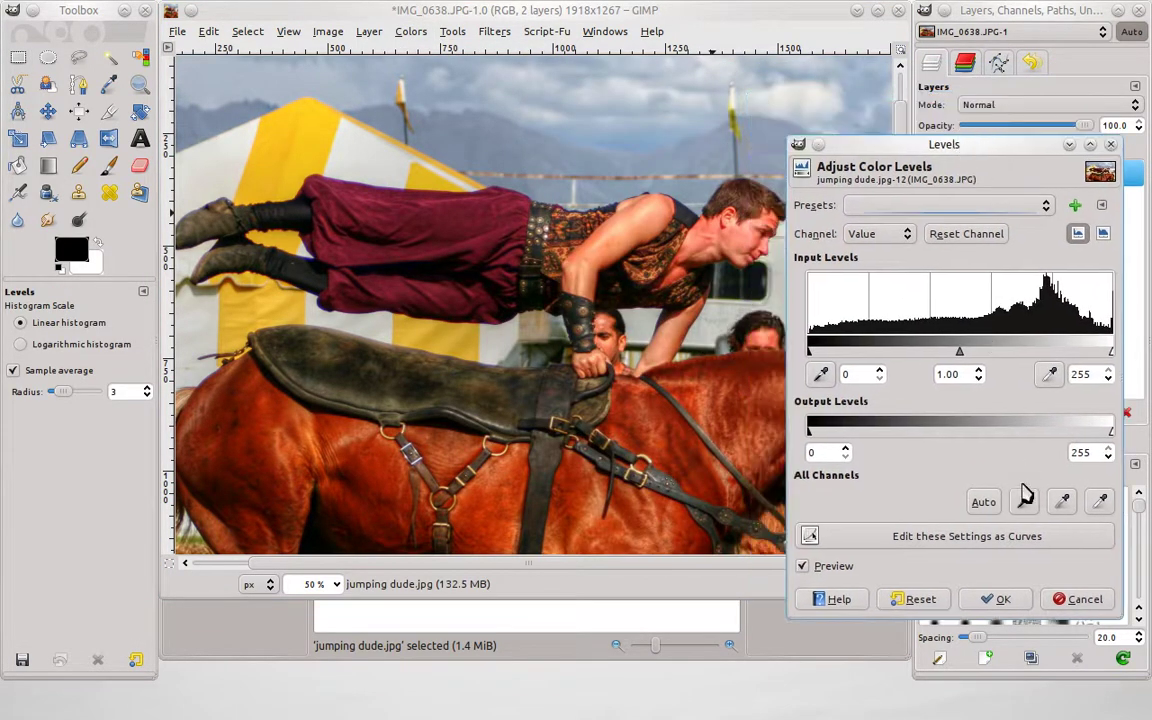
pyautogui.click(984, 503)
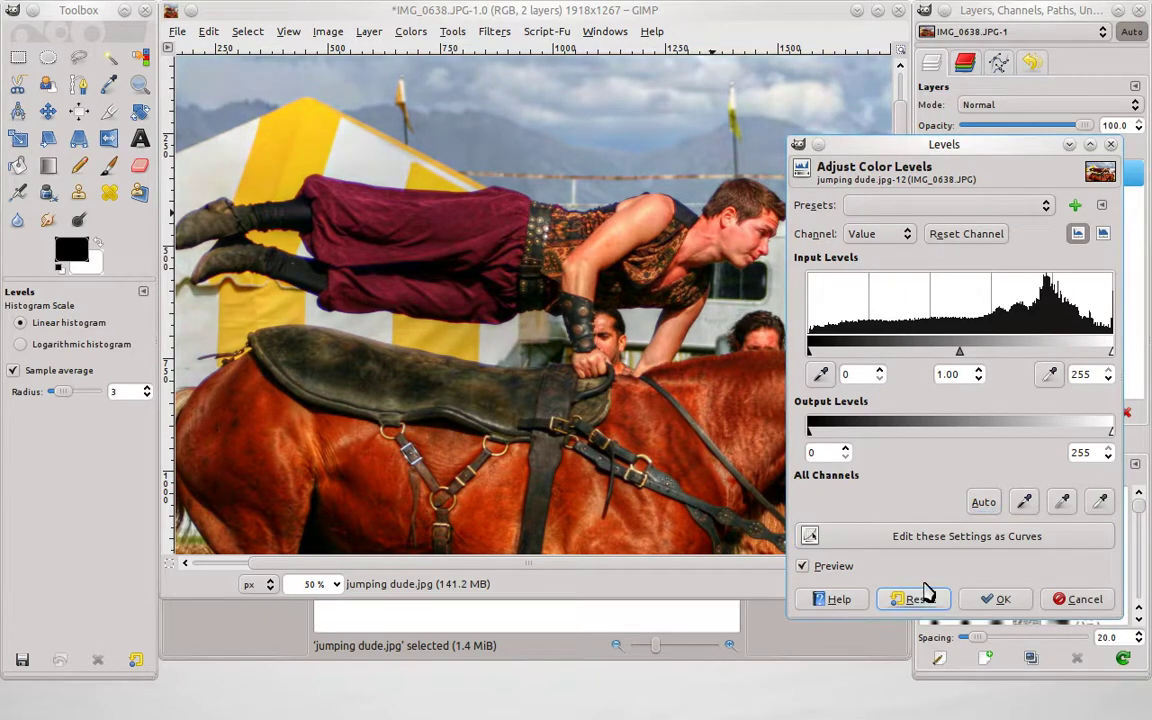
pyautogui.moveTo(1110, 352); pyautogui.dragTo(1104, 354)
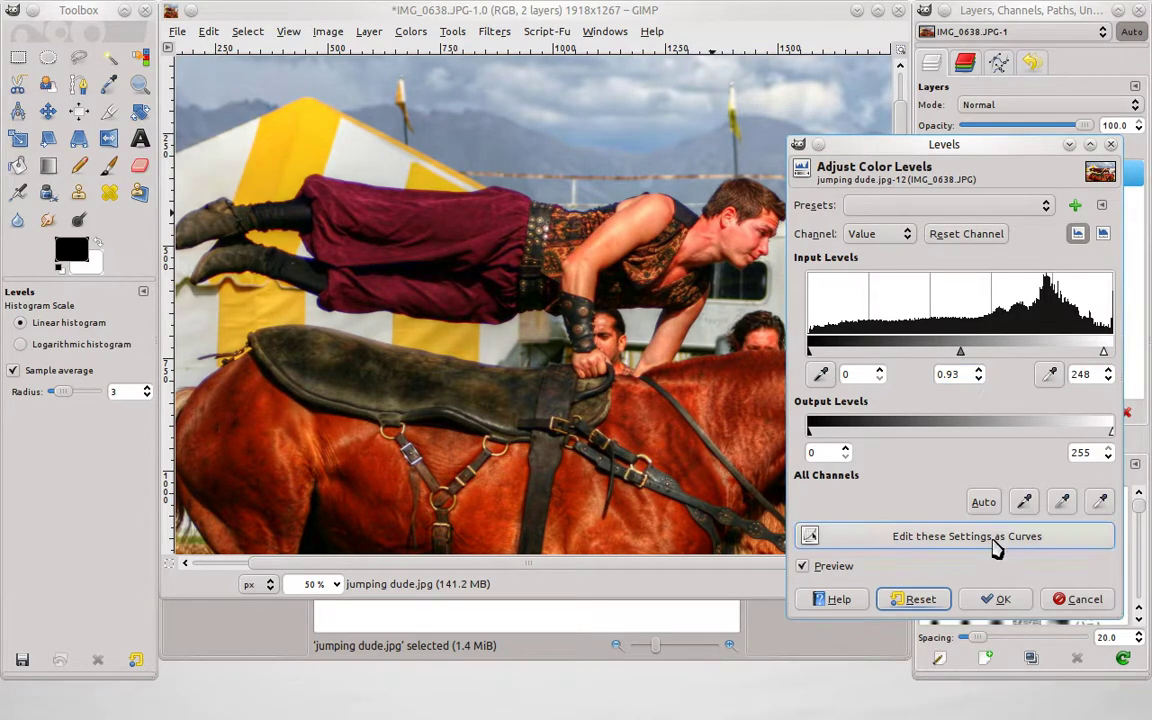
pyautogui.click(997, 599)
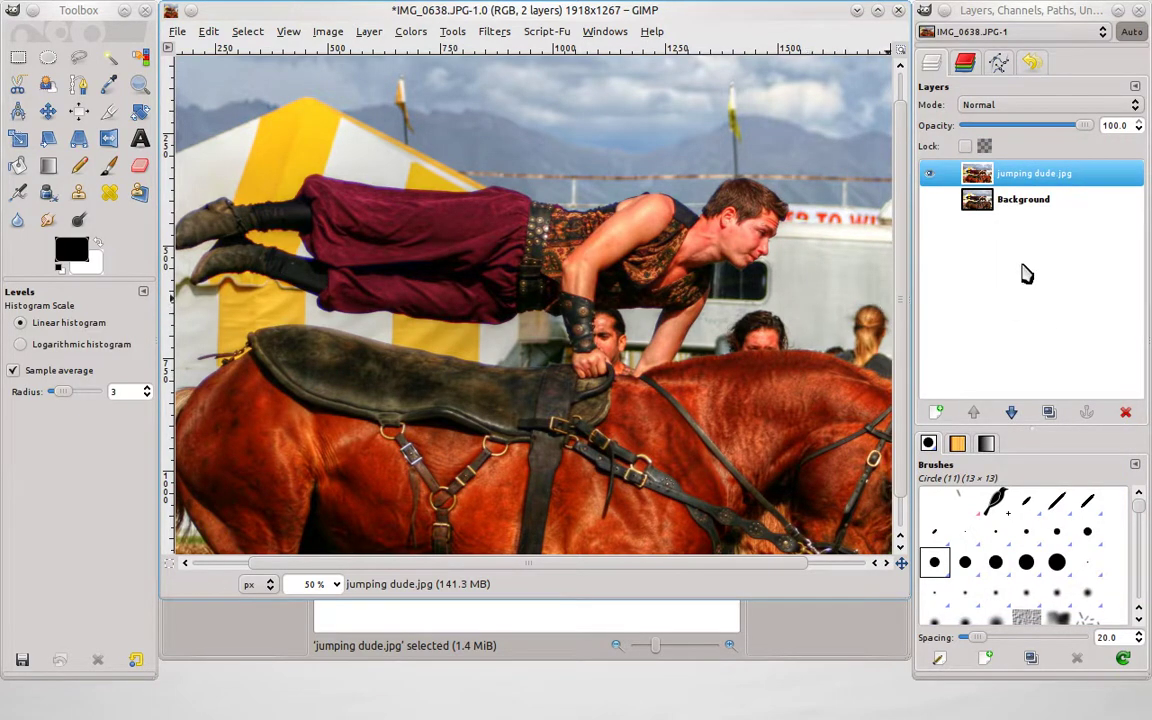
pyautogui.click(929, 199)
pyautogui.click(931, 176)
pyautogui.click(931, 176)
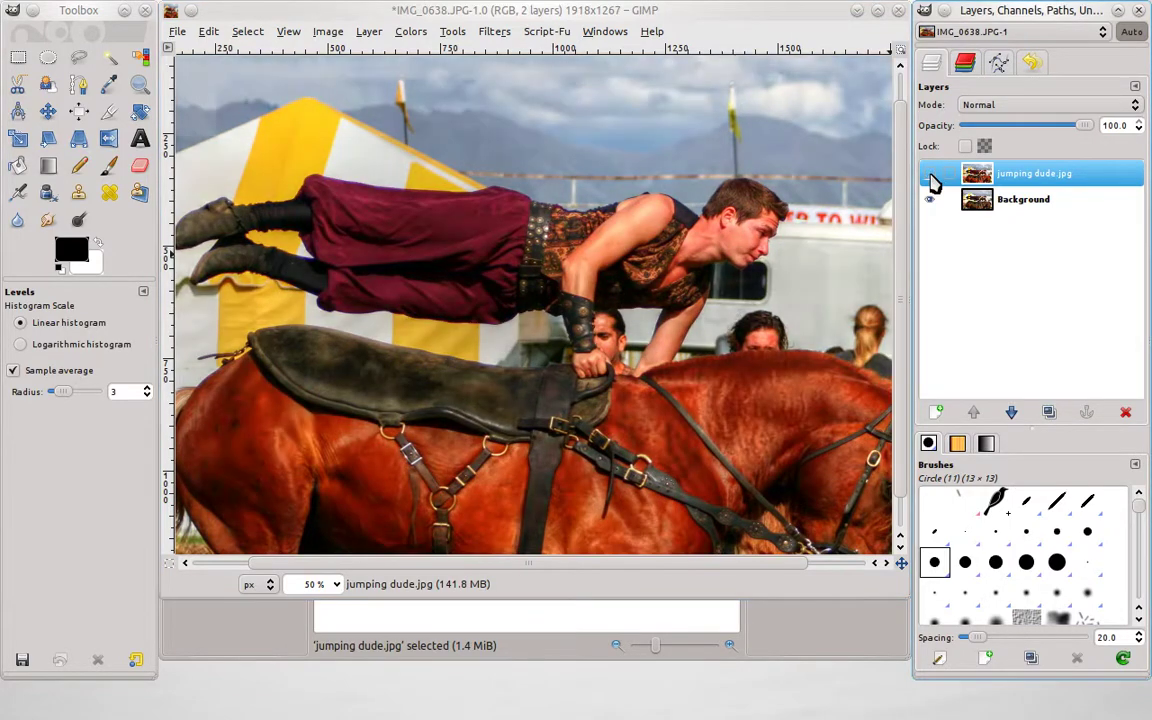
pyautogui.click(931, 176)
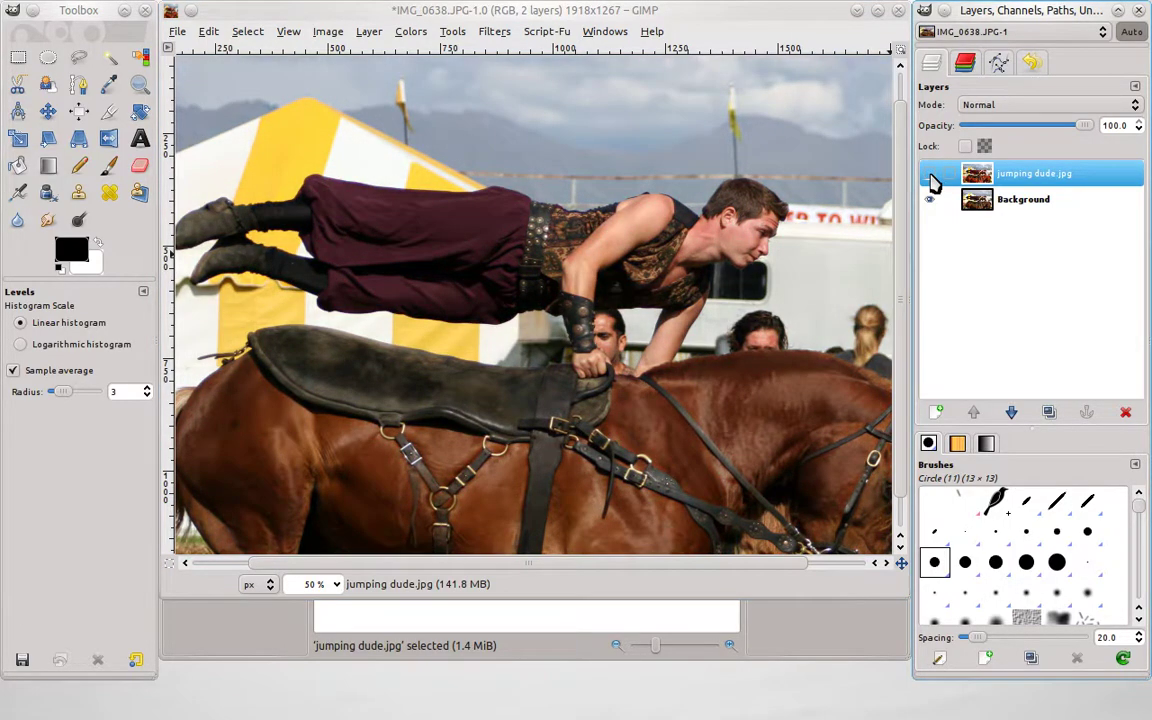
pyautogui.click(931, 176)
pyautogui.click(931, 176)
pyautogui.click(931, 176)
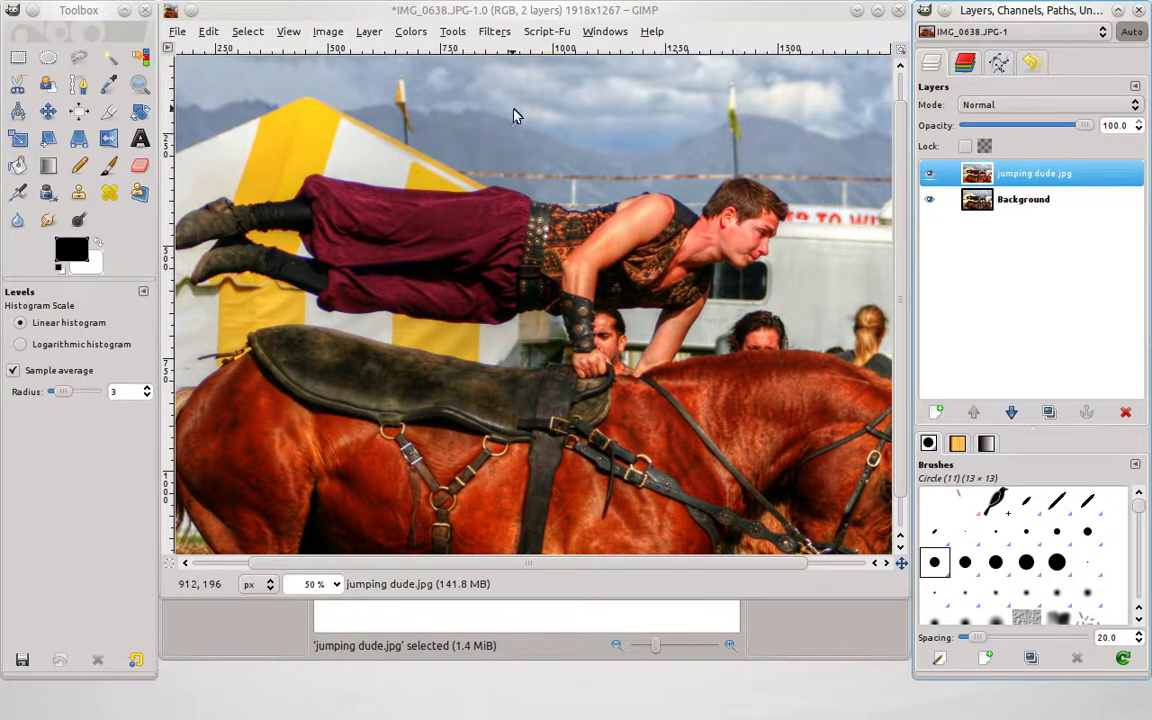
pyautogui.rightClick(917, 703)
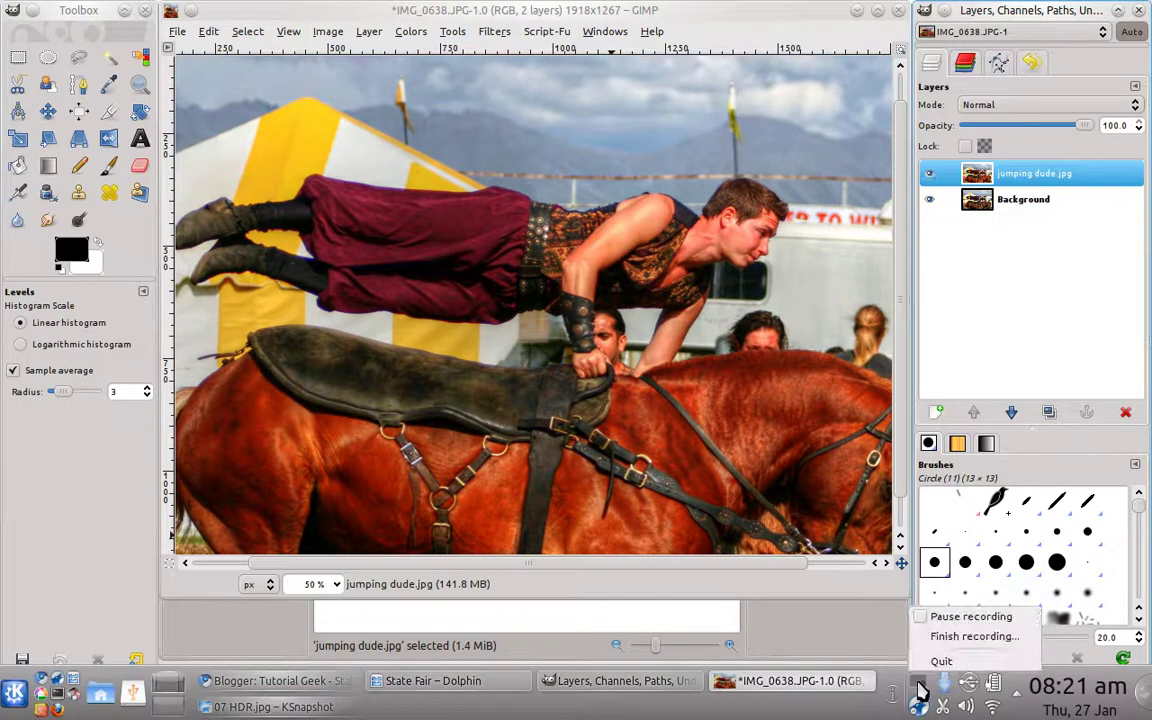